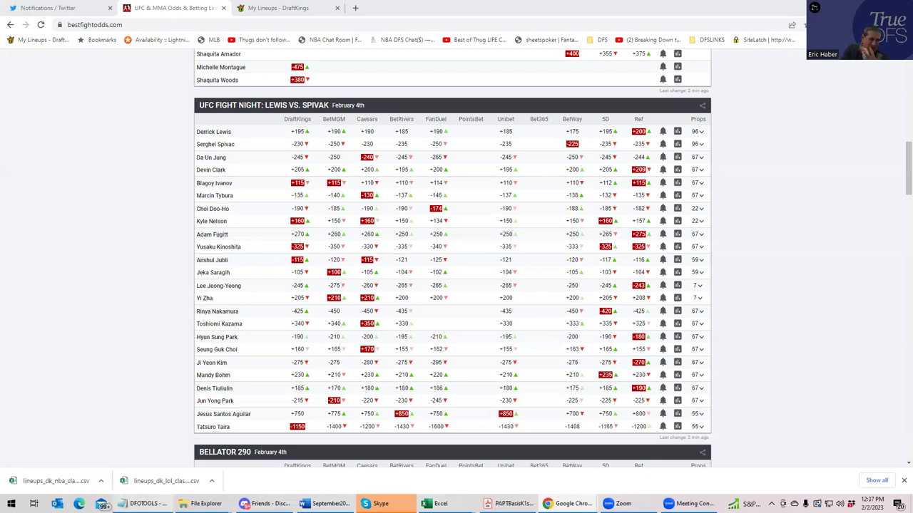
Switch to the DraftKings lineup editor and review the fighter salaries down to the end of the MMA Classic player list.
{"action": "mouse_move", "coordinate": [143, 503]}
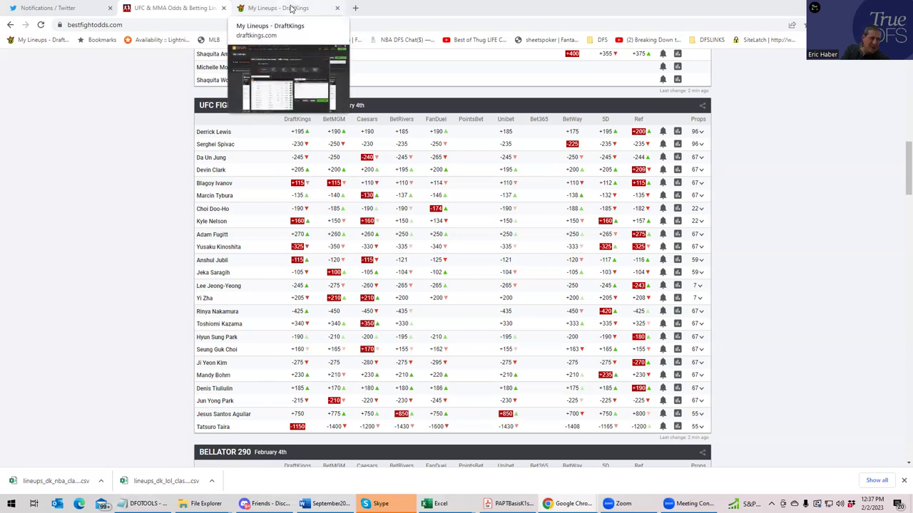
{"action": "left_click", "coordinate": [291, 9]}
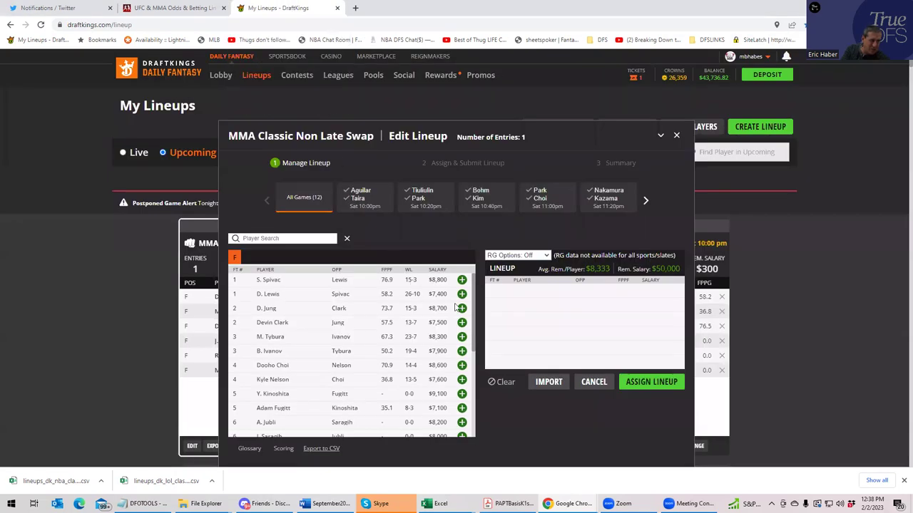
{"action": "scroll", "coordinate": [471, 307], "scroll_direction": "down", "scroll_amount": 5}
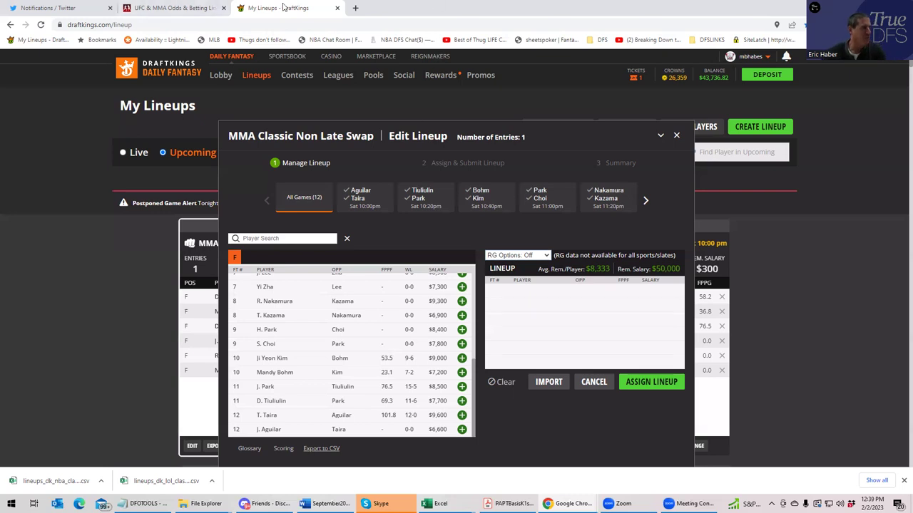
On BestFightOdds, examine the prop odds for the Aguilar–Taira fight, from round totals to win-method lines, and collapse them.
{"action": "left_click", "coordinate": [189, 9]}
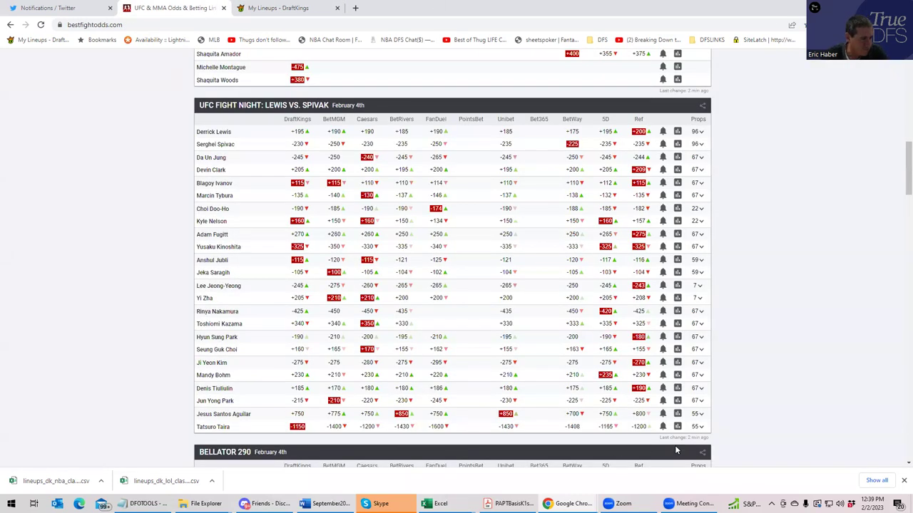
{"action": "left_click", "coordinate": [697, 427]}
{"action": "scroll", "coordinate": [635, 417], "scroll_direction": "down", "scroll_amount": 2}
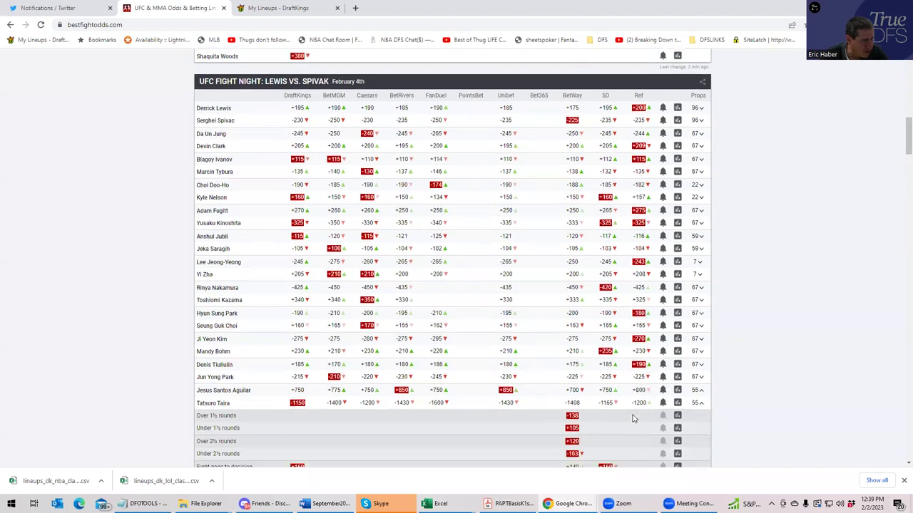
{"action": "scroll", "coordinate": [633, 418], "scroll_direction": "down", "scroll_amount": 1}
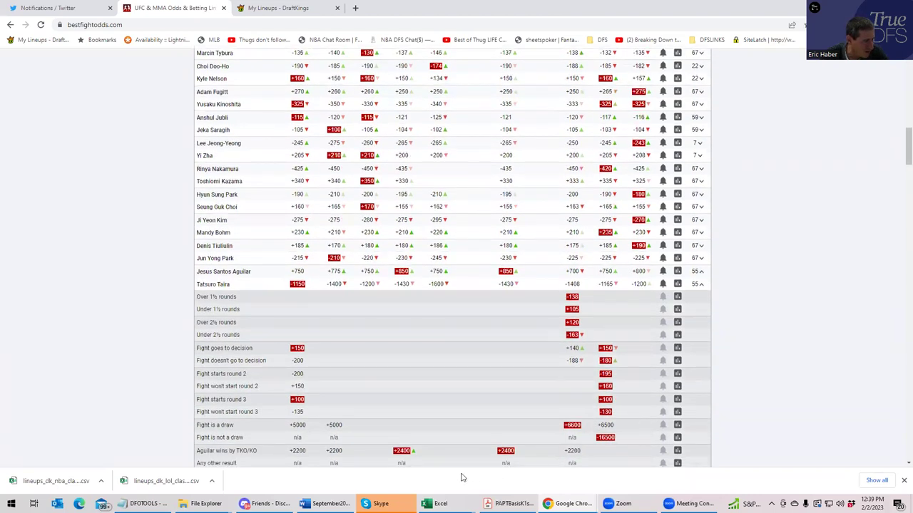
{"action": "scroll", "coordinate": [430, 462], "scroll_direction": "down", "scroll_amount": 1}
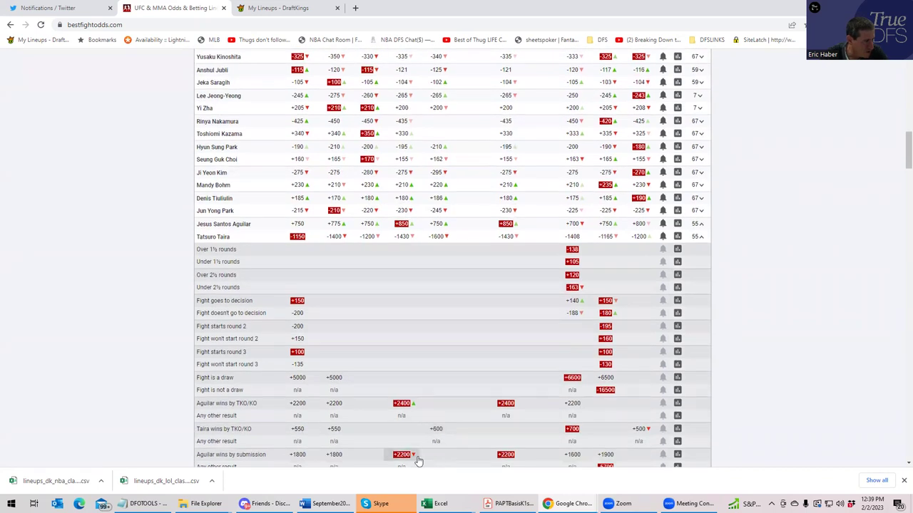
{"action": "scroll", "coordinate": [422, 461], "scroll_direction": "down", "scroll_amount": 3}
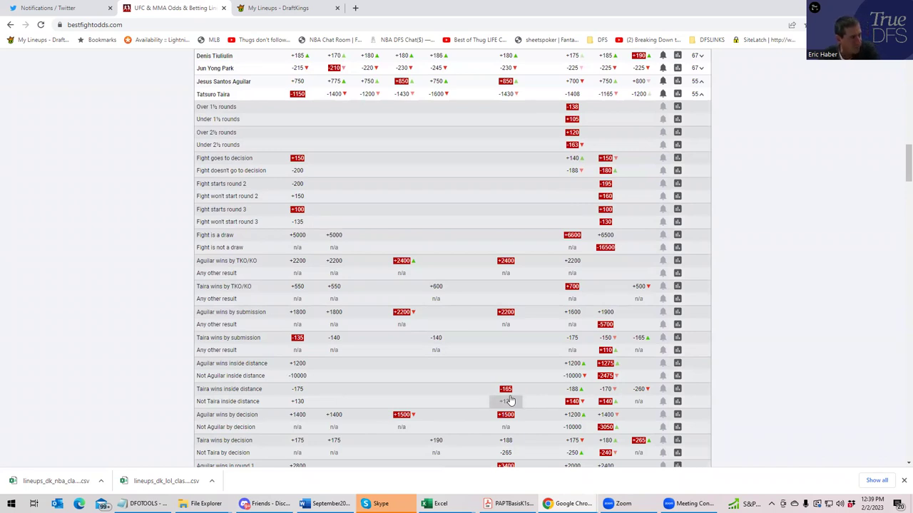
{"action": "left_click", "coordinate": [701, 95]}
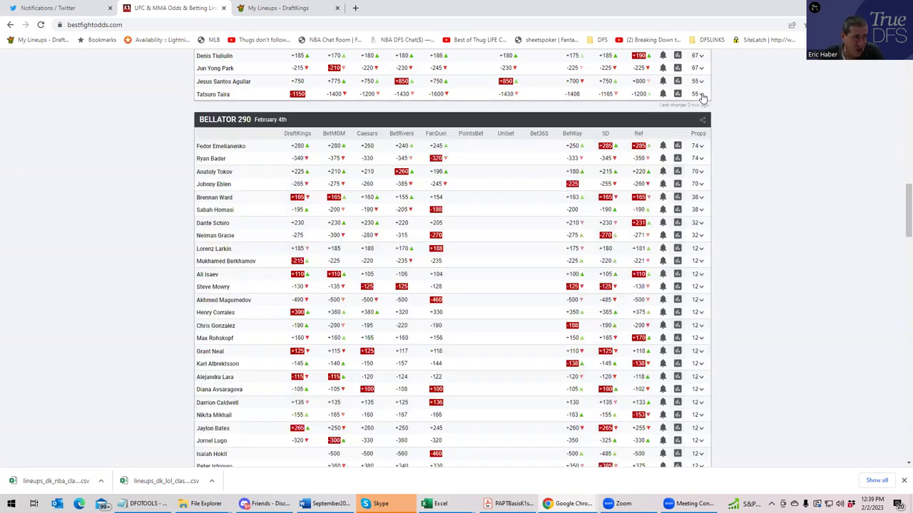
Recheck the Aguilar–Taira props, including the inside-distance and win-by-round odds, and collapse the list again.
{"action": "left_click", "coordinate": [702, 97]}
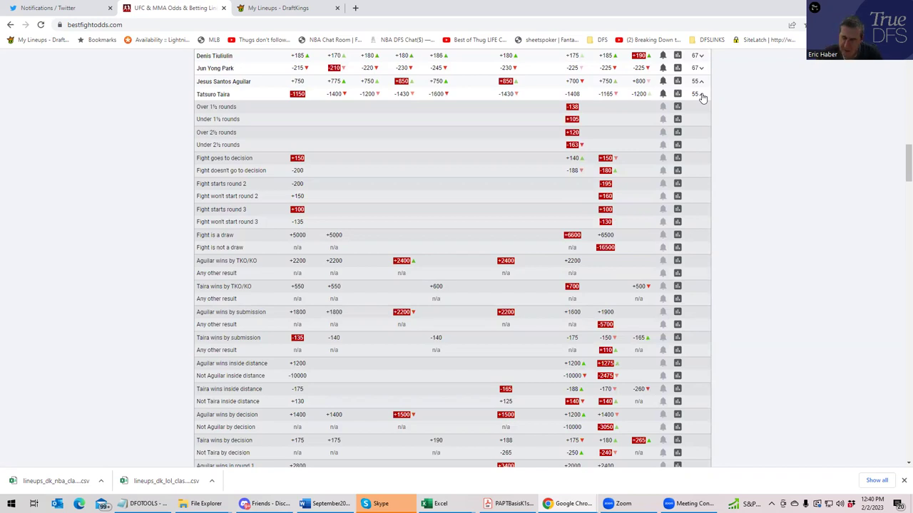
{"action": "left_click", "coordinate": [701, 96]}
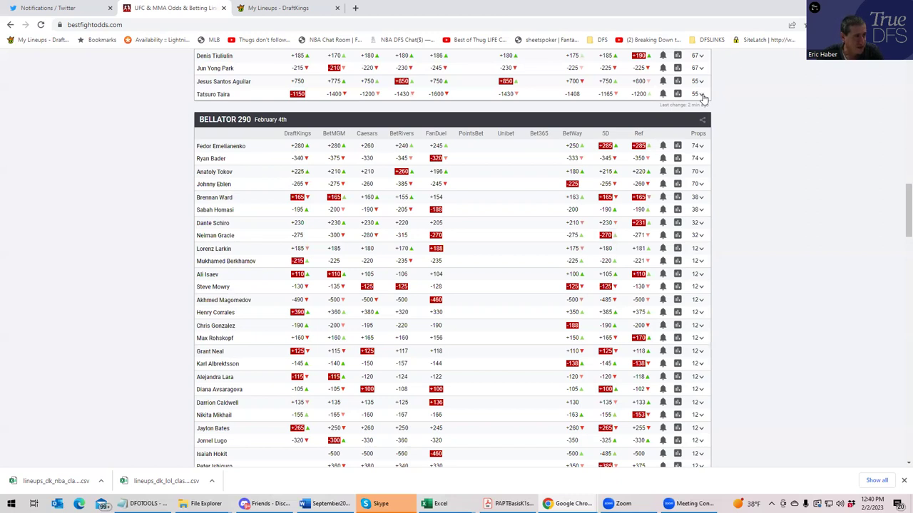
{"action": "scroll", "coordinate": [814, 143], "scroll_direction": "up", "scroll_amount": 2}
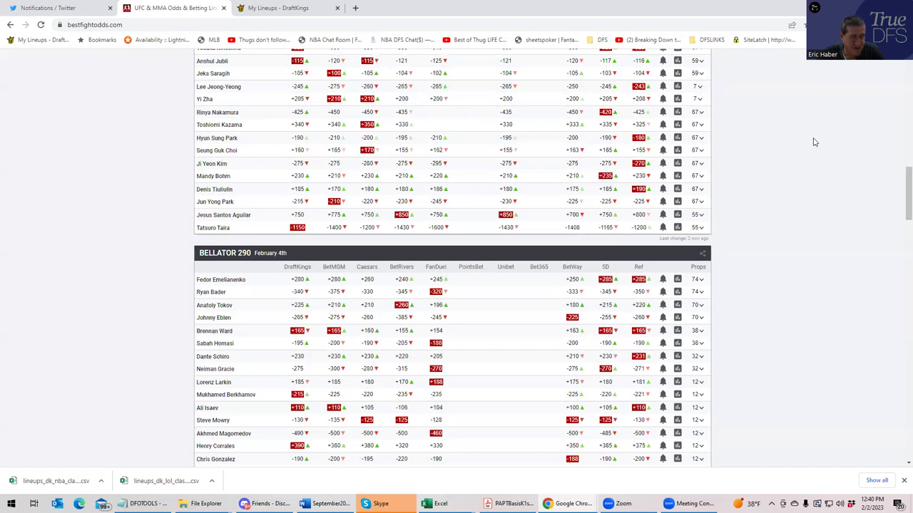
{"action": "scroll", "coordinate": [815, 142], "scroll_direction": "up", "scroll_amount": 1}
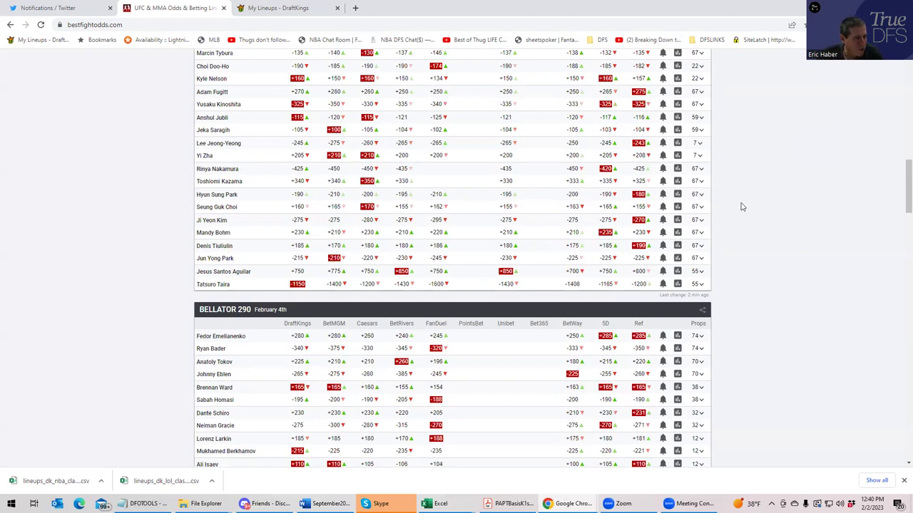
{"action": "left_click", "coordinate": [701, 284]}
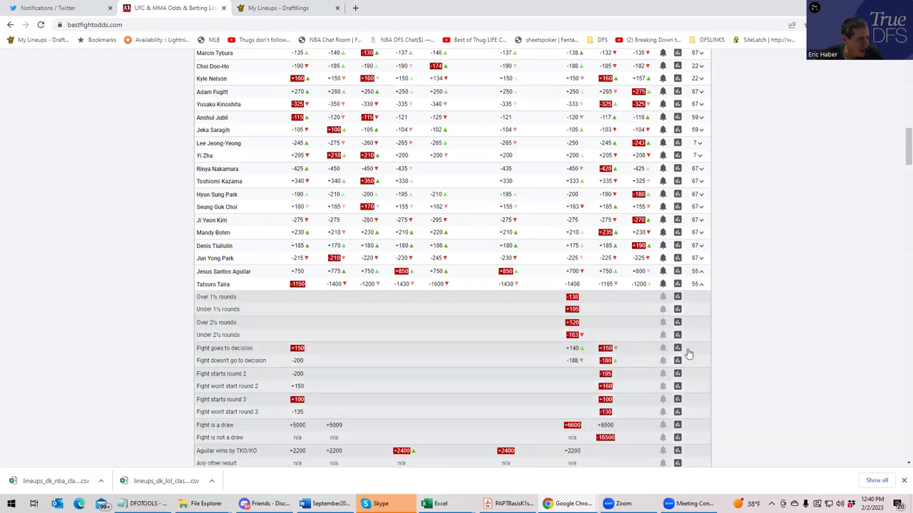
{"action": "scroll", "coordinate": [686, 358], "scroll_direction": "down", "scroll_amount": 1}
{"action": "scroll", "coordinate": [686, 357], "scroll_direction": "down", "scroll_amount": 2}
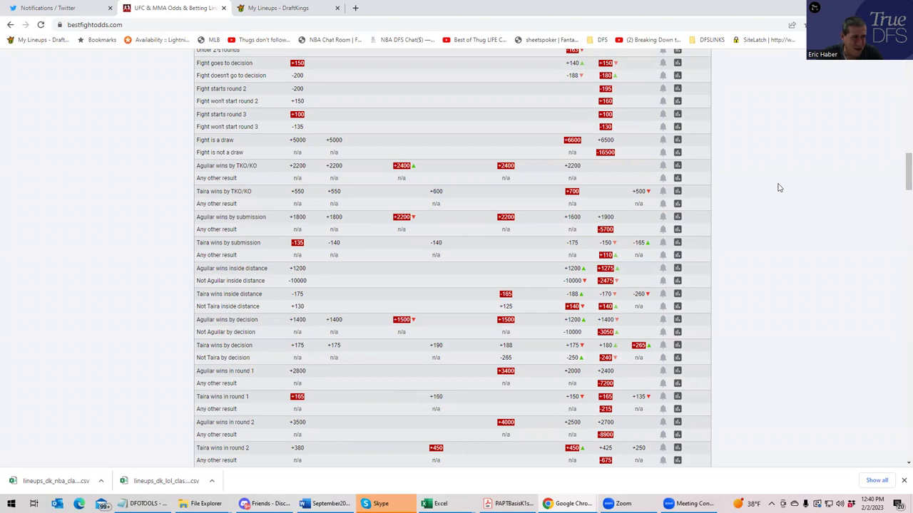
{"action": "scroll", "coordinate": [778, 185], "scroll_direction": "up", "scroll_amount": 3}
{"action": "scroll", "coordinate": [729, 245], "scroll_direction": "up", "scroll_amount": 2}
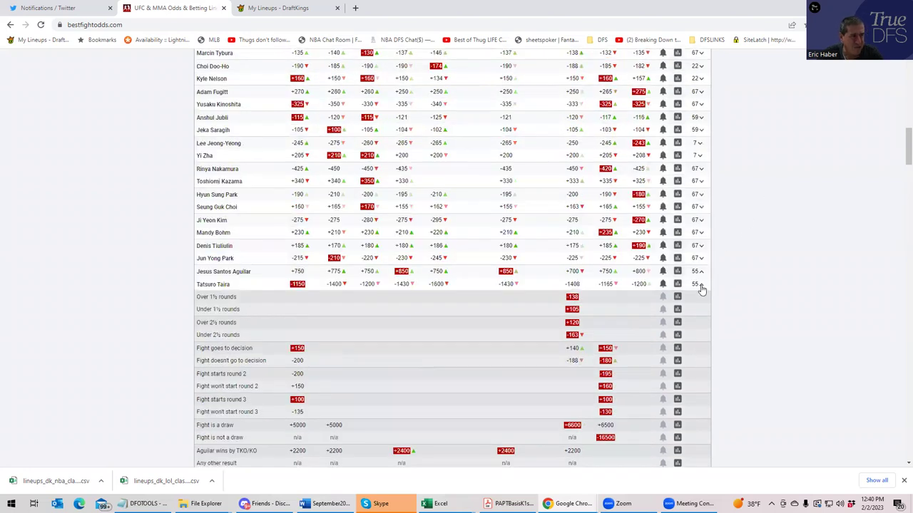
{"action": "left_click", "coordinate": [699, 284]}
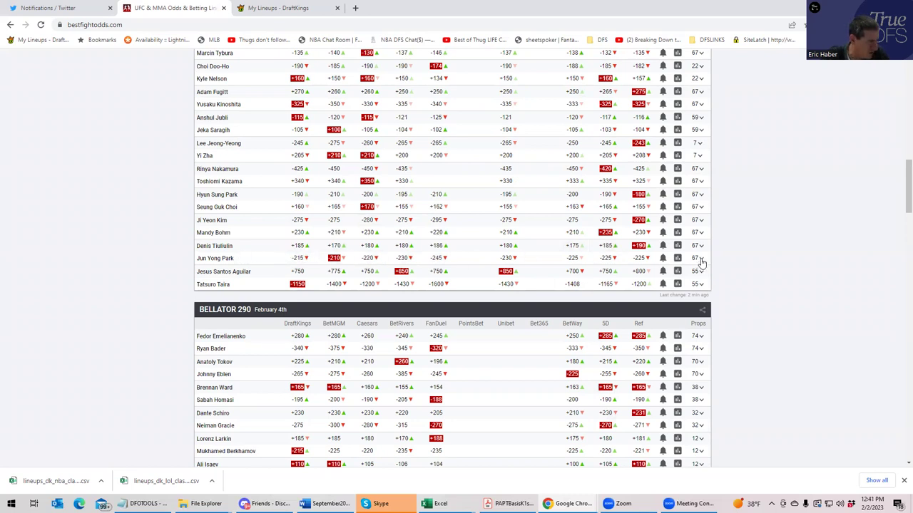
Check the Tiuliulin–Park odds on BestFightOdds and add J. Park to the DraftKings MMA lineup.
{"action": "left_click", "coordinate": [699, 261]}
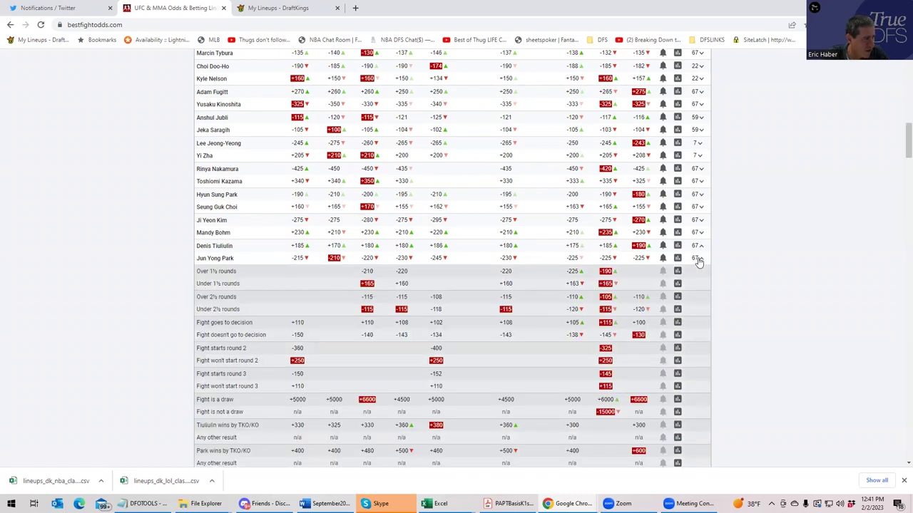
{"action": "left_click", "coordinate": [700, 261]}
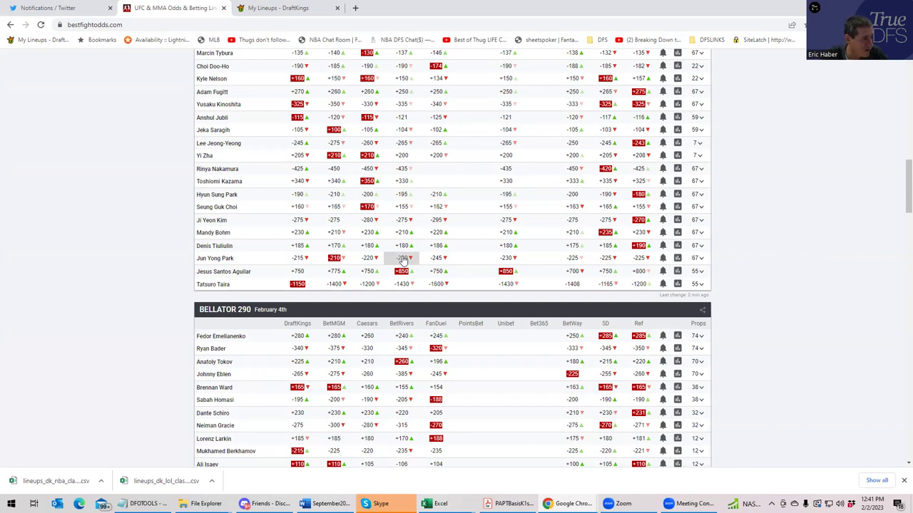
{"action": "left_click", "coordinate": [286, 8]}
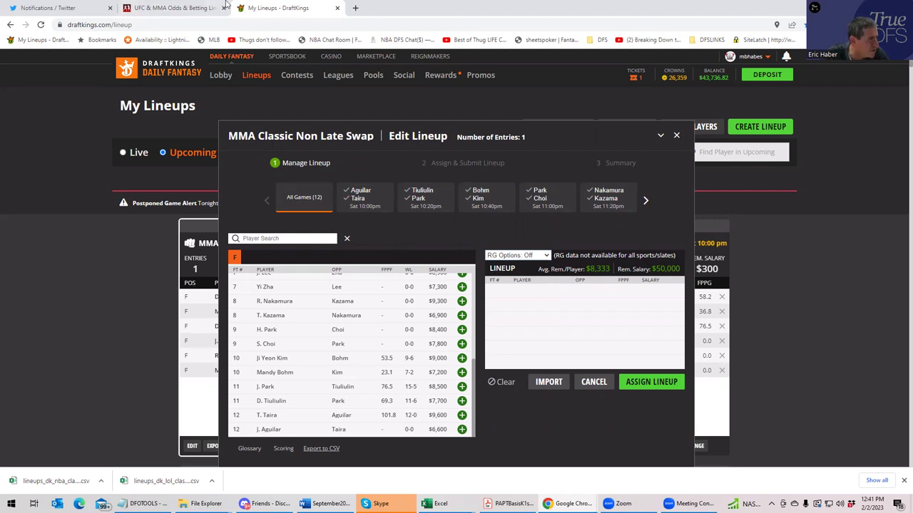
{"action": "left_click", "coordinate": [184, 8]}
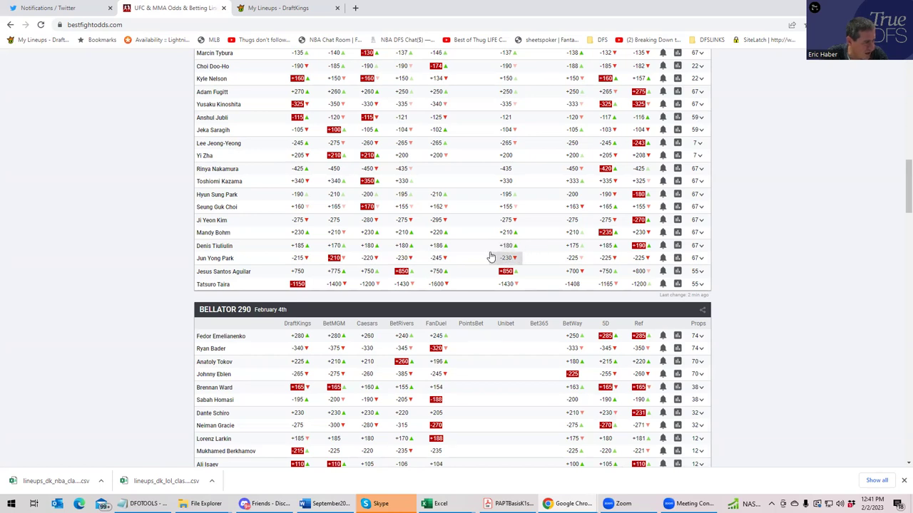
{"action": "left_click", "coordinate": [278, 8]}
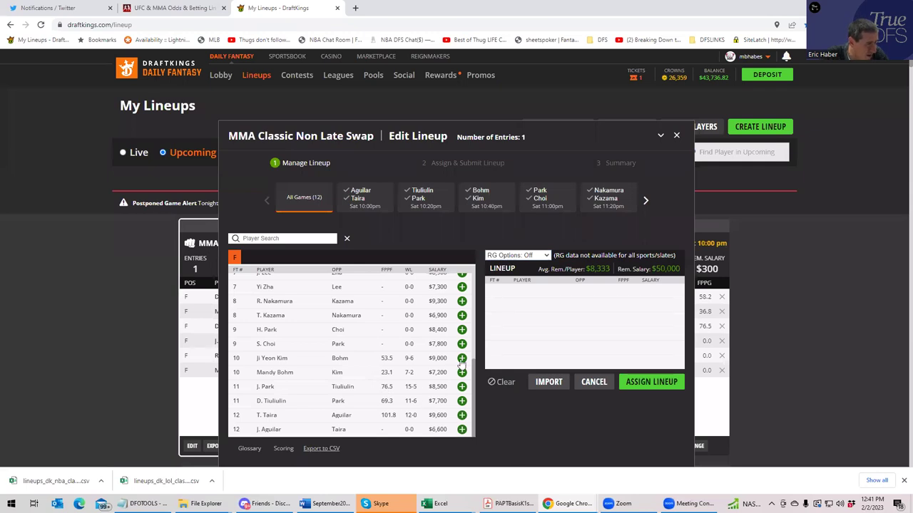
{"action": "left_click", "coordinate": [462, 387]}
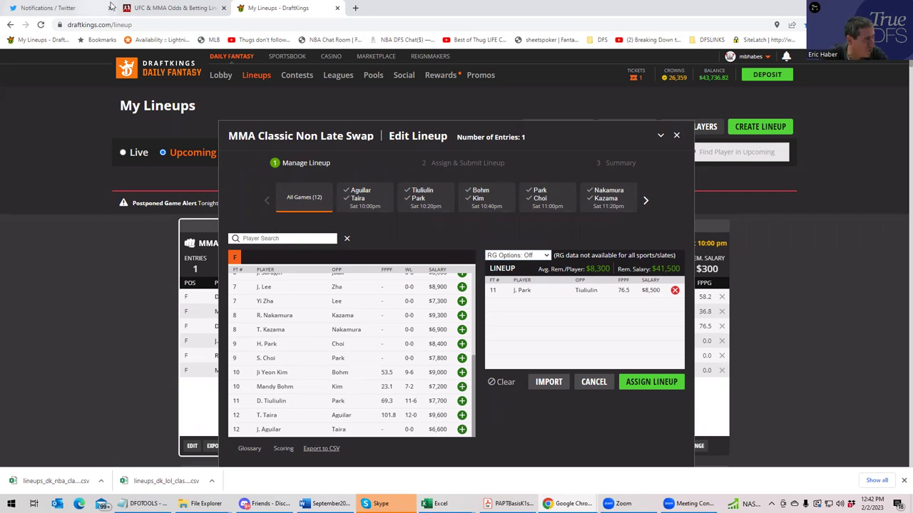
On BestFightOdds, examine the Tiuliulin–Park props for fight length, decision and inside-distance wins, and collapse them.
{"action": "left_click", "coordinate": [141, 8]}
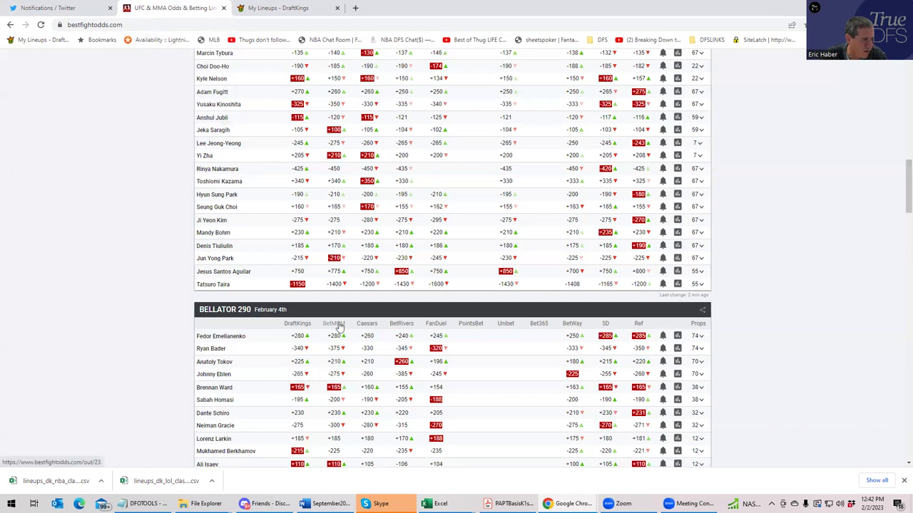
{"action": "left_click", "coordinate": [700, 259]}
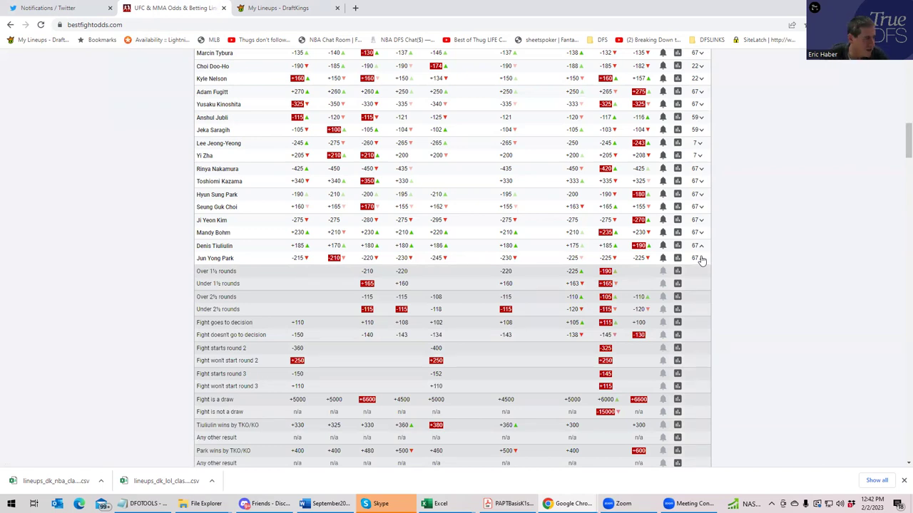
{"action": "scroll", "coordinate": [299, 378], "scroll_direction": "down", "scroll_amount": 1}
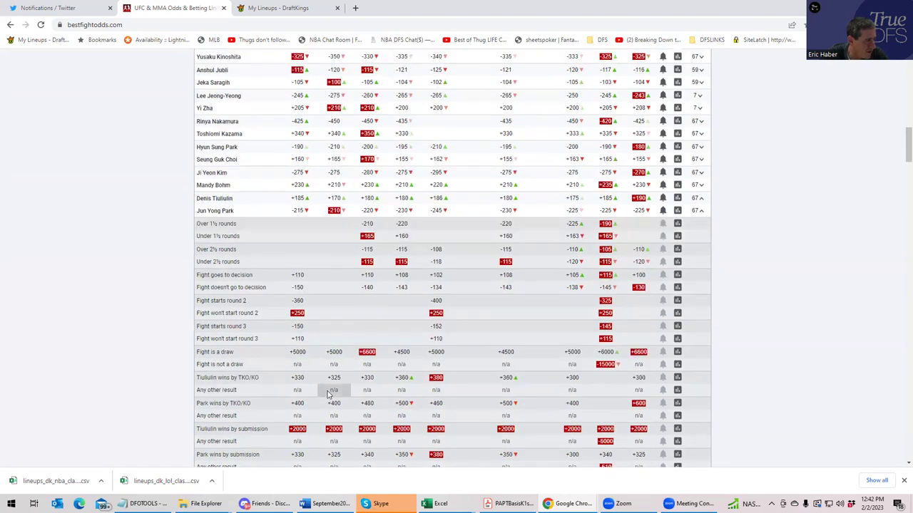
{"action": "scroll", "coordinate": [285, 421], "scroll_direction": "down", "scroll_amount": 2}
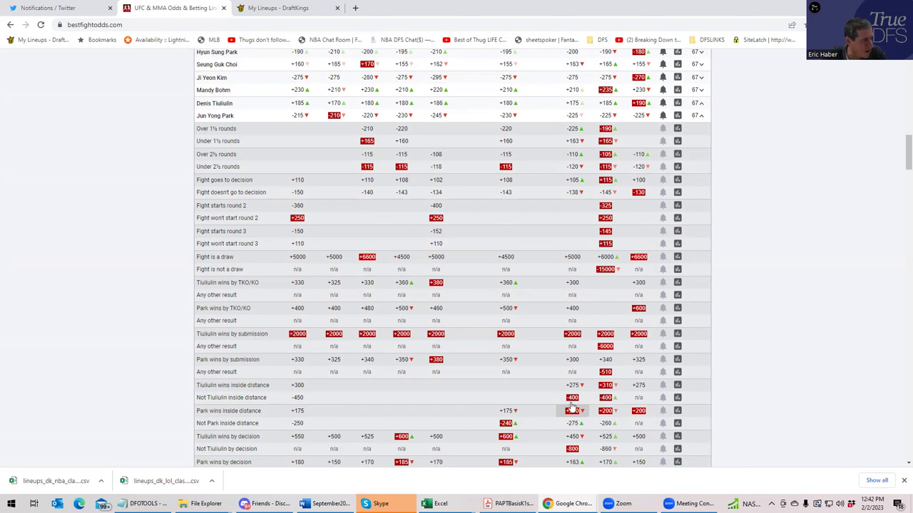
{"action": "left_click", "coordinate": [700, 118]}
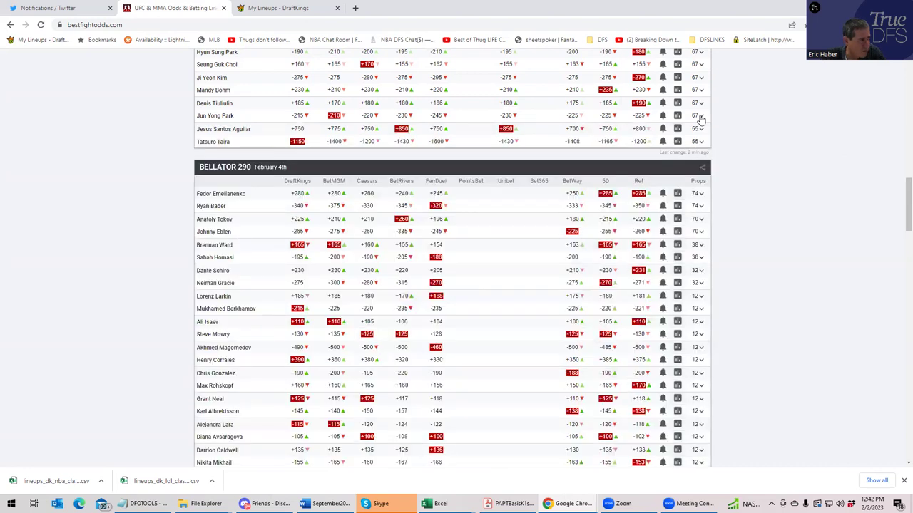
{"action": "left_click", "coordinate": [700, 117]}
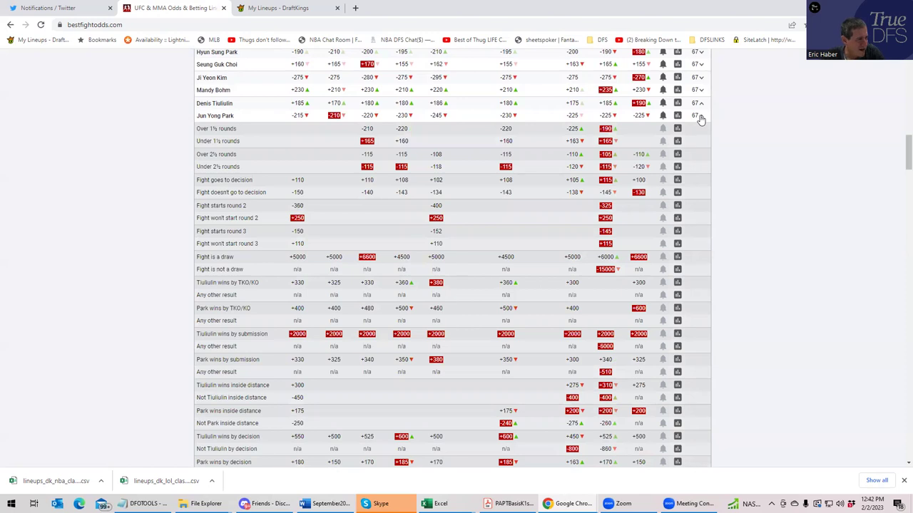
{"action": "left_click", "coordinate": [700, 117]}
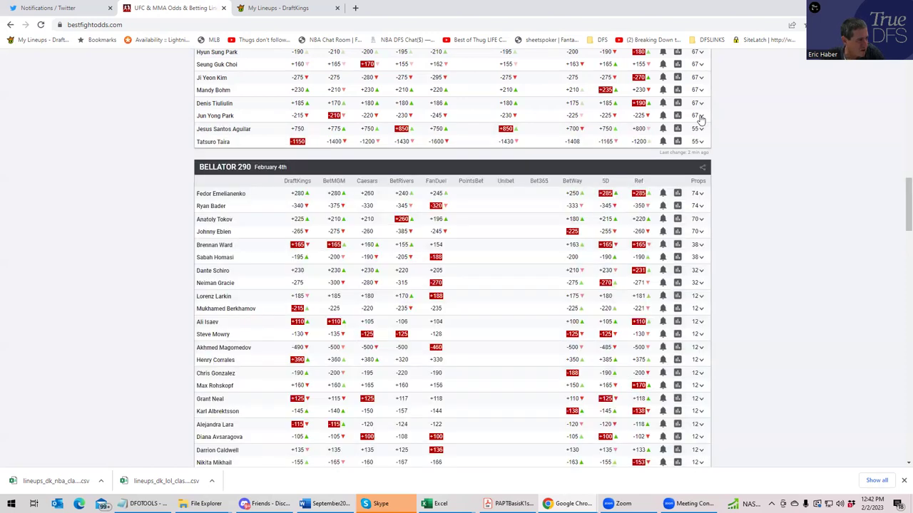
{"action": "left_click", "coordinate": [701, 105]}
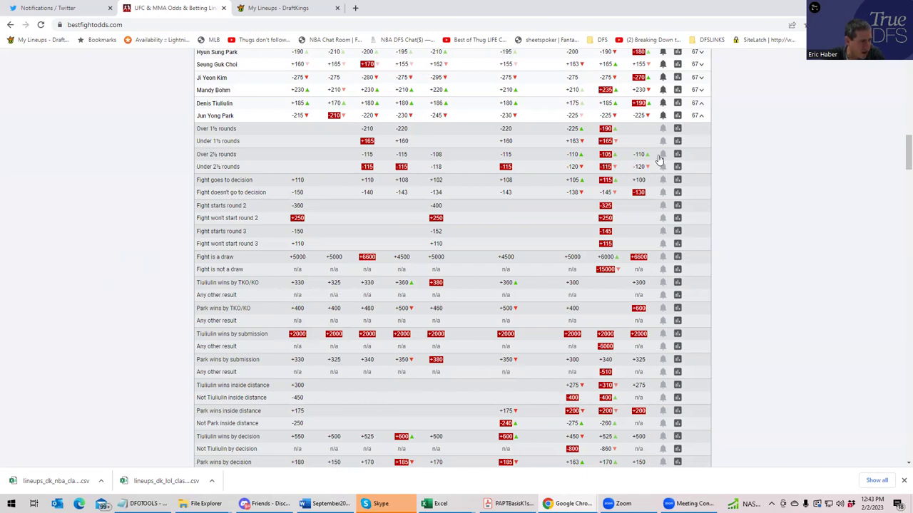
{"action": "left_click", "coordinate": [699, 115]}
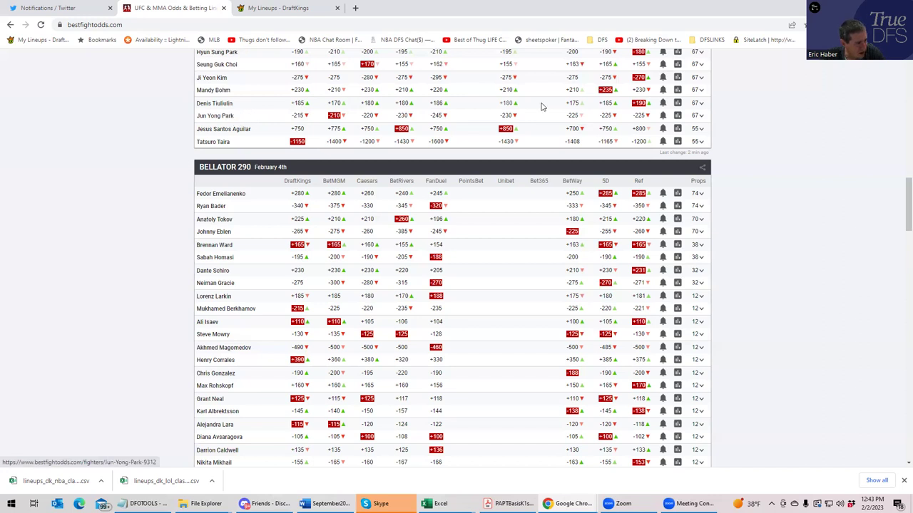
Compare the odds for the other UFC Fight Night fights with the fighters' DraftKings salaries and return to the odds.
{"action": "scroll", "coordinate": [739, 136], "scroll_direction": "up", "scroll_amount": 1}
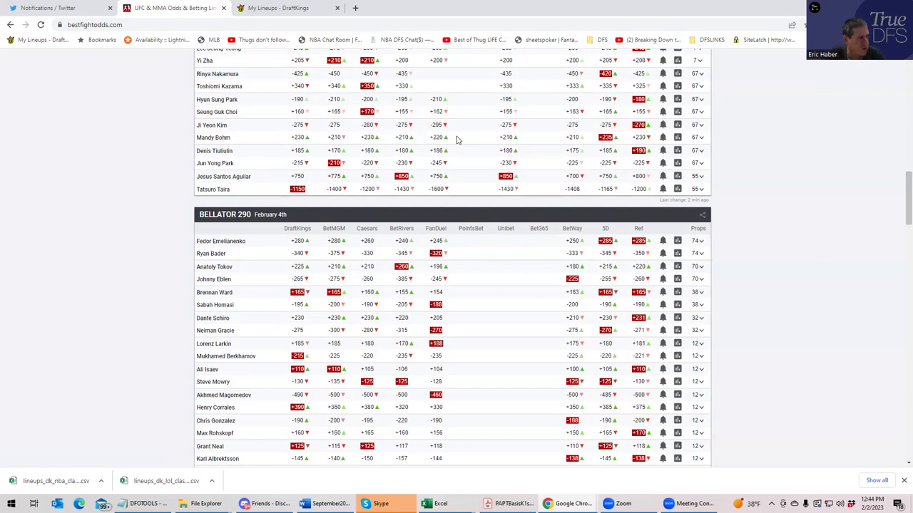
{"action": "left_click", "coordinate": [265, 8]}
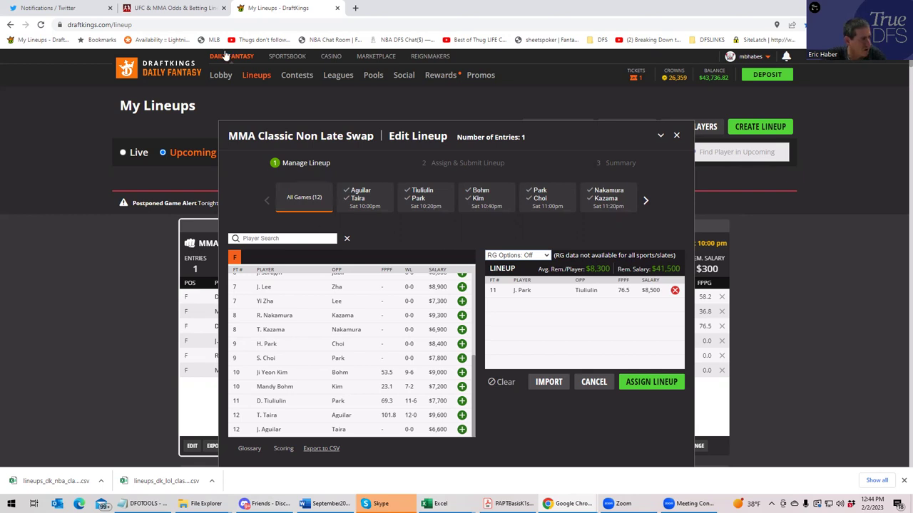
{"action": "left_click", "coordinate": [143, 8]}
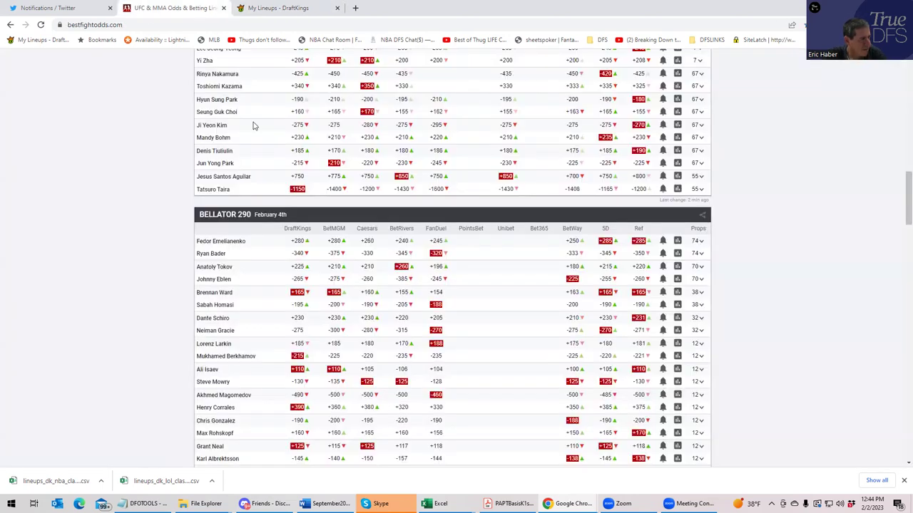
Examine the Kim–Bohm props for fight length, TKO/KO, submission, inside-distance and decision wins, and collapse them.
{"action": "left_click", "coordinate": [699, 138]}
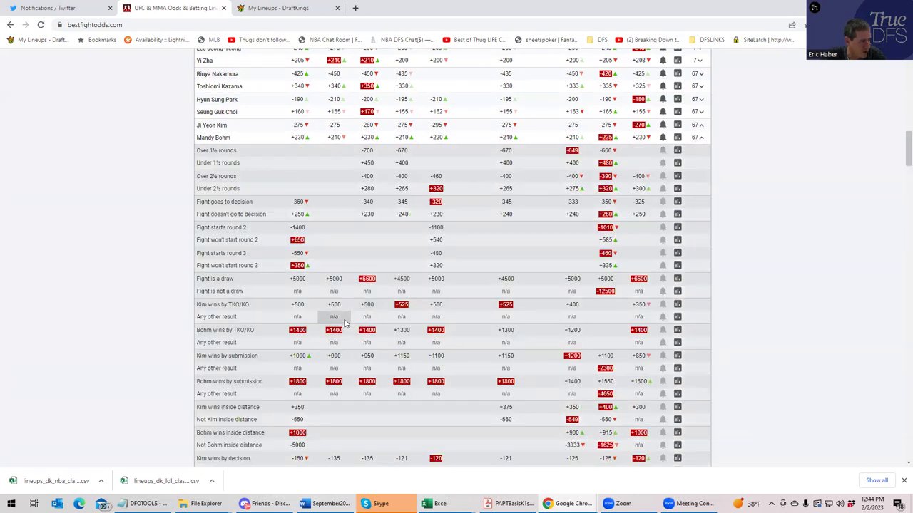
{"action": "scroll", "coordinate": [348, 385], "scroll_direction": "down", "scroll_amount": 1}
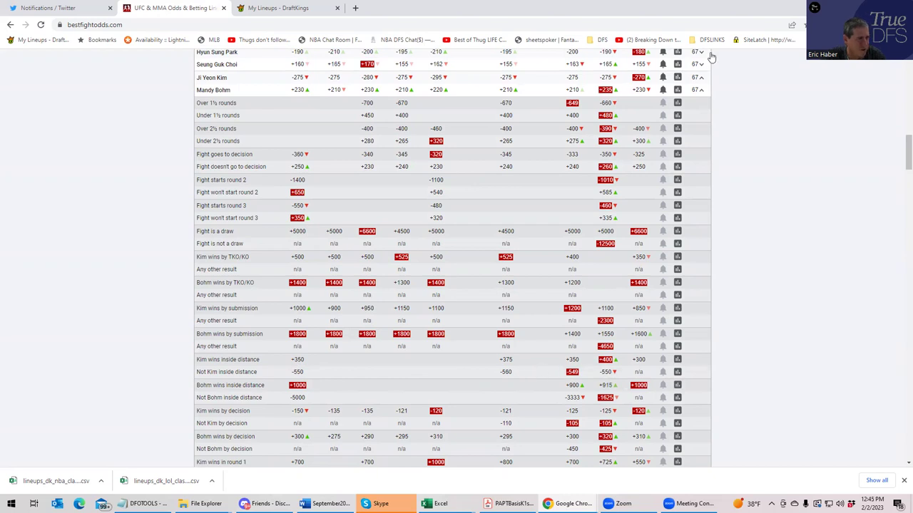
{"action": "left_click", "coordinate": [701, 92]}
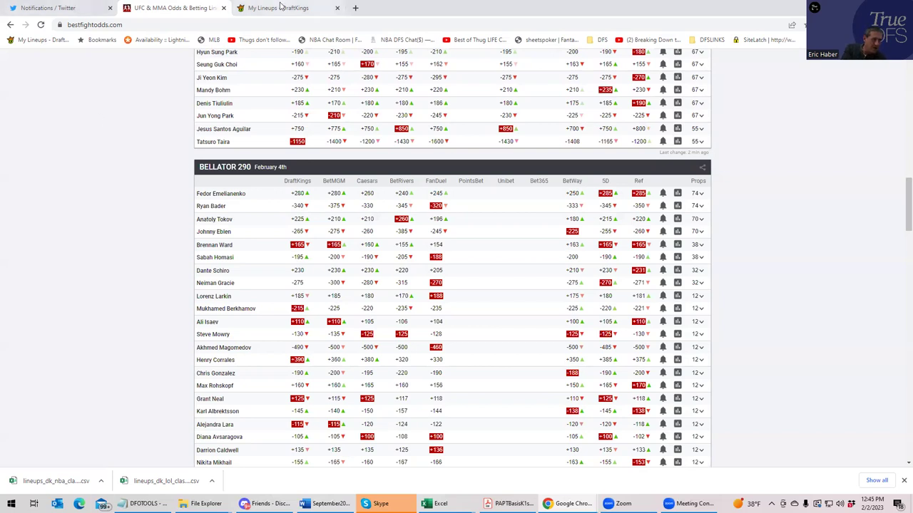
Switch to DraftKings and review the fight logs of Ji Yeon Kim and Mandy Bohm, closing each player card.
{"action": "left_click", "coordinate": [280, 7]}
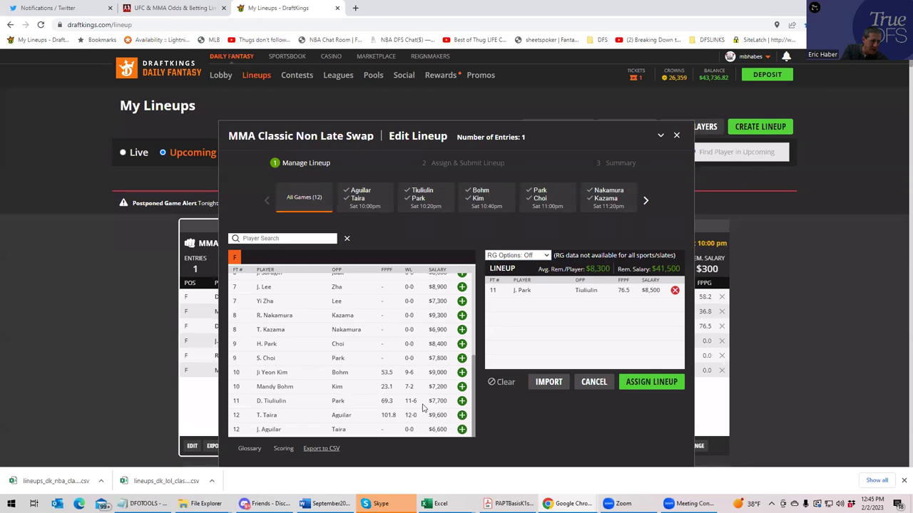
{"action": "left_click", "coordinate": [280, 376]}
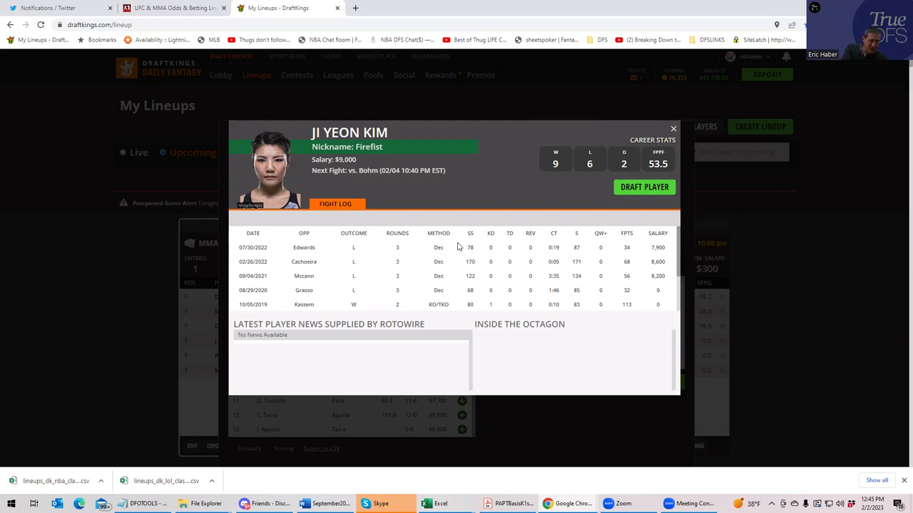
{"action": "left_click", "coordinate": [673, 129]}
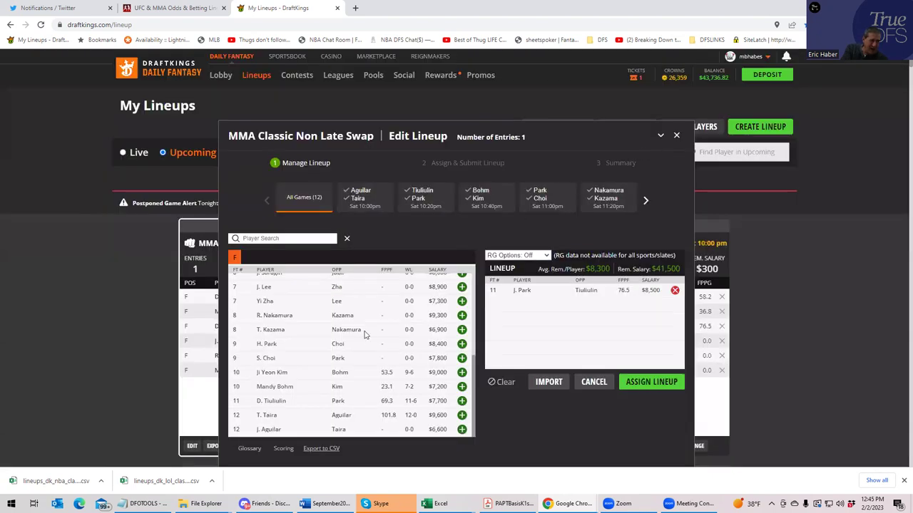
{"action": "left_click", "coordinate": [275, 387]}
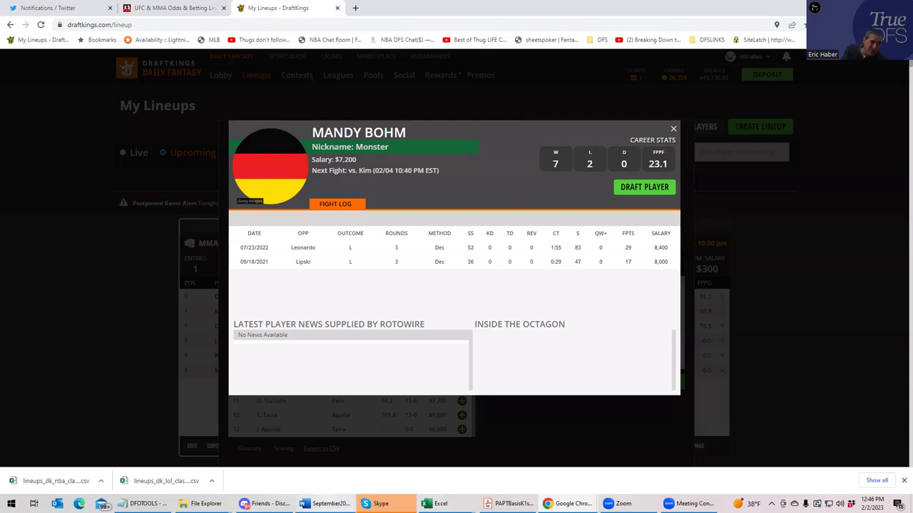
{"action": "left_click", "coordinate": [674, 130]}
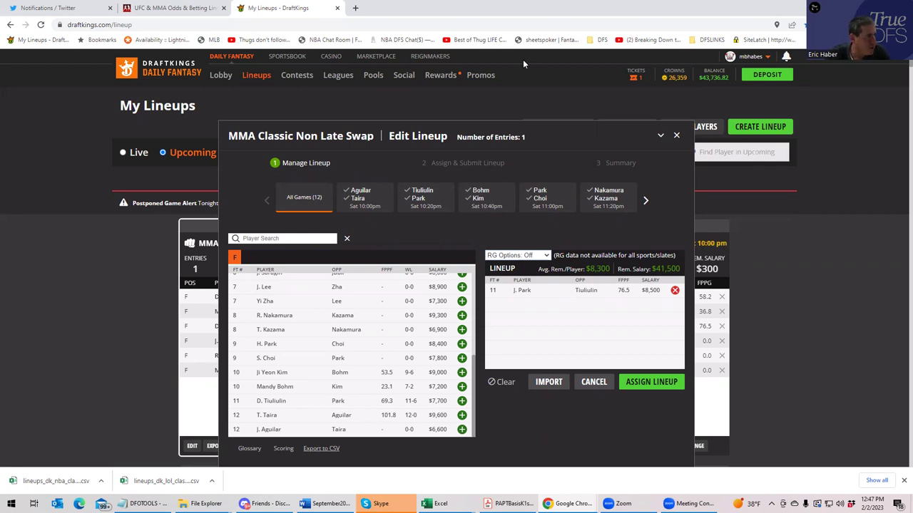
Check the H. Park–Choi odds on BestFightOdds and add H. Park to the DraftKings MMA lineup.
{"action": "left_click", "coordinate": [200, 10]}
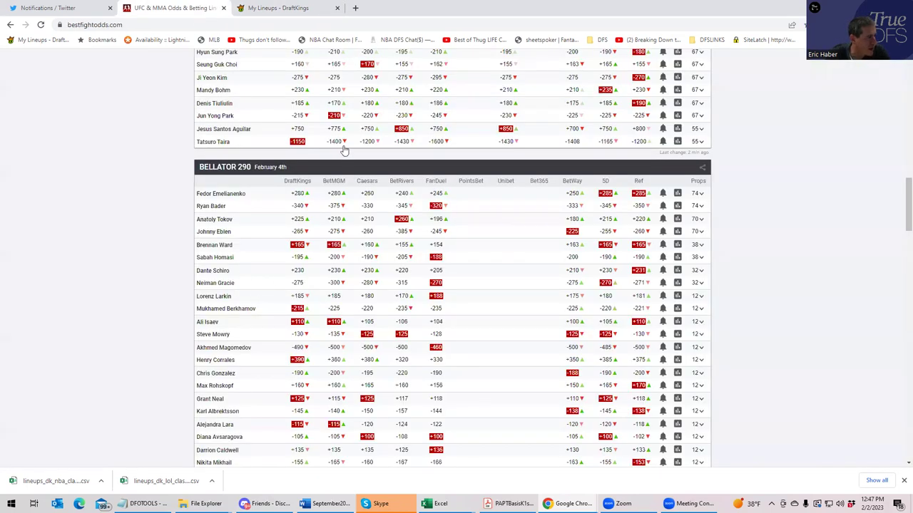
{"action": "scroll", "coordinate": [335, 150], "scroll_direction": "up", "scroll_amount": 2}
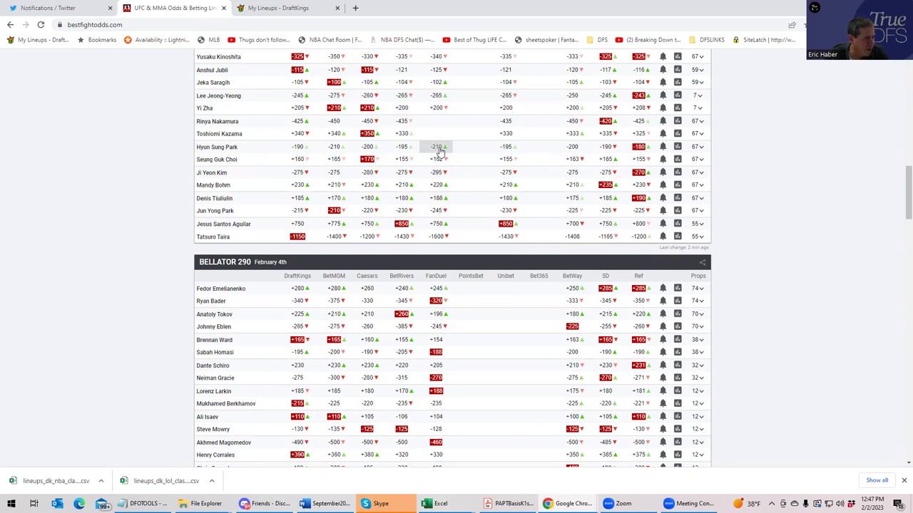
{"action": "left_click", "coordinate": [251, 9]}
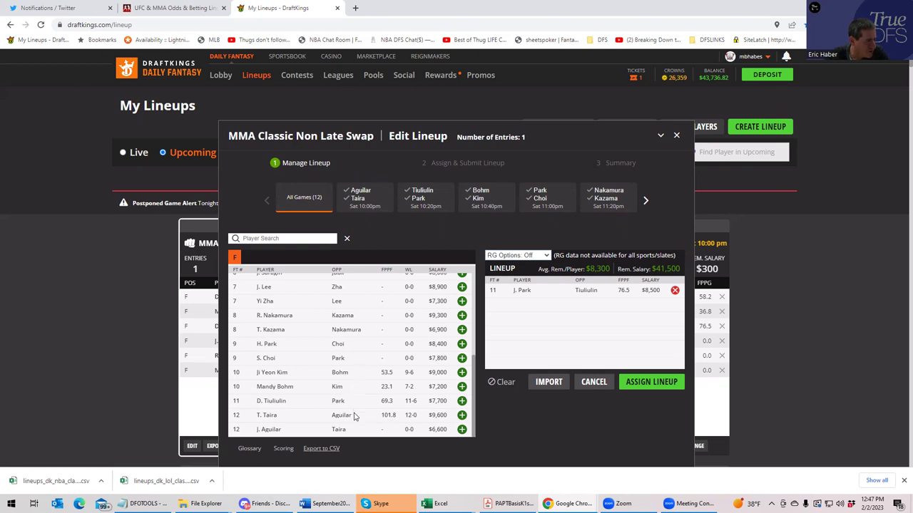
{"action": "scroll", "coordinate": [357, 417], "scroll_direction": "up", "scroll_amount": 1}
{"action": "scroll", "coordinate": [357, 417], "scroll_direction": "down", "scroll_amount": 1}
{"action": "scroll", "coordinate": [356, 417], "scroll_direction": "up", "scroll_amount": 2}
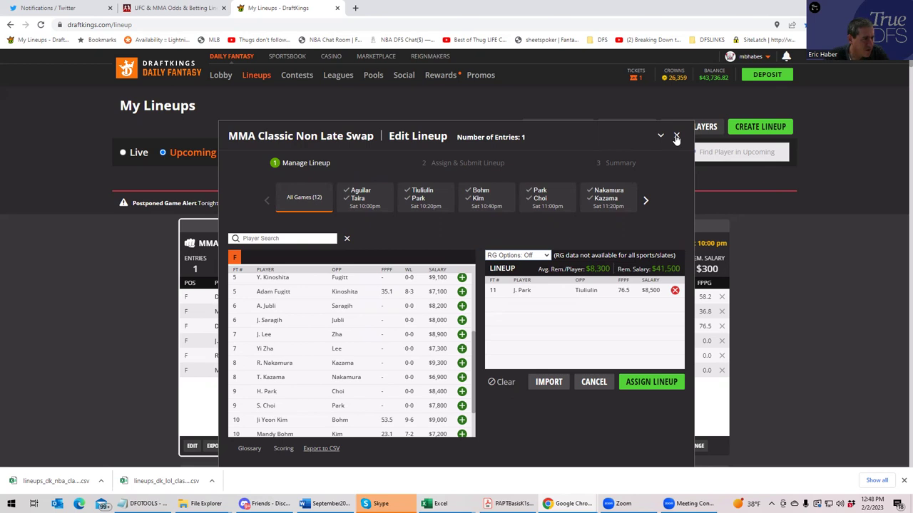
{"action": "left_click", "coordinate": [462, 393]}
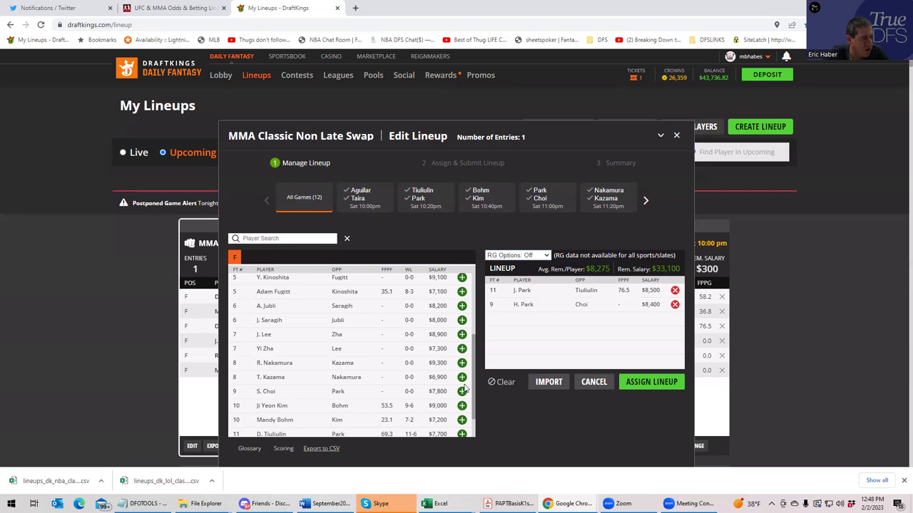
On BestFightOdds, examine the Park–Choi props for fight length and win methods, glance at the DraftKings lineup, and collapse the props.
{"action": "left_click", "coordinate": [169, 8]}
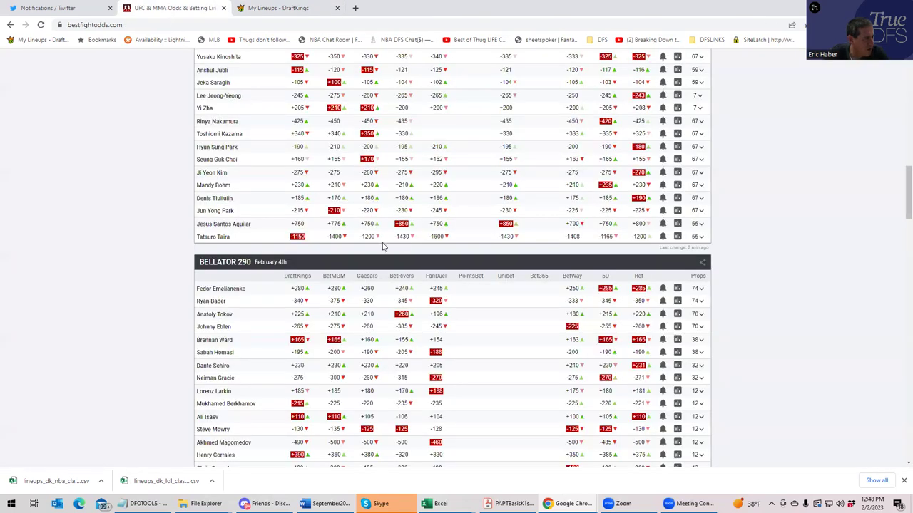
{"action": "left_click", "coordinate": [700, 147]}
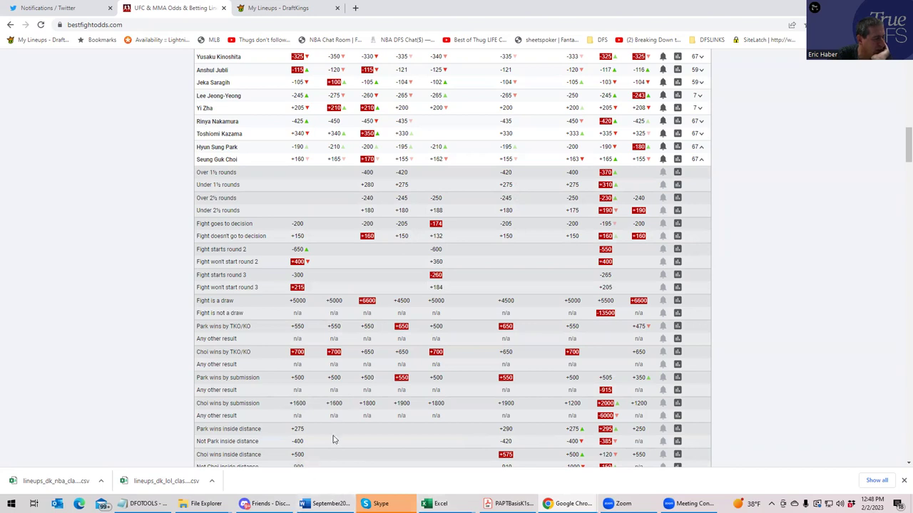
{"action": "scroll", "coordinate": [347, 442], "scroll_direction": "down", "scroll_amount": 1}
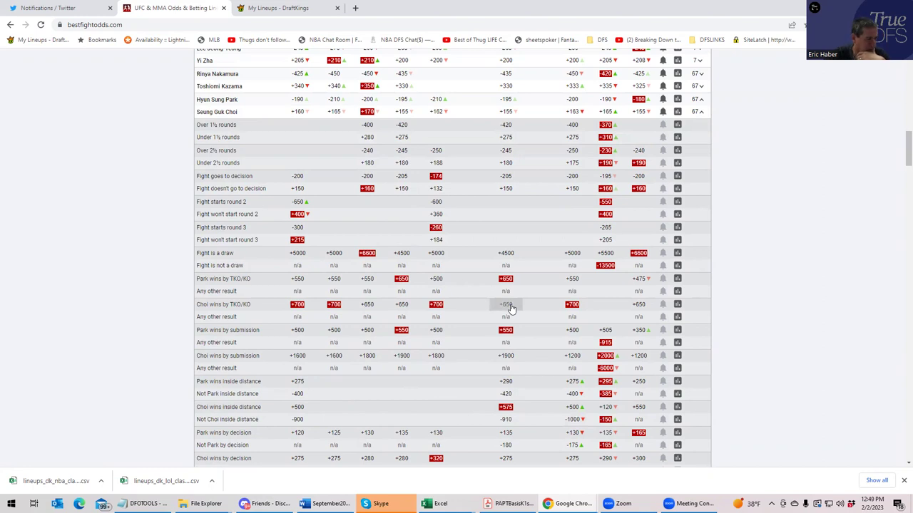
{"action": "left_click", "coordinate": [262, 9]}
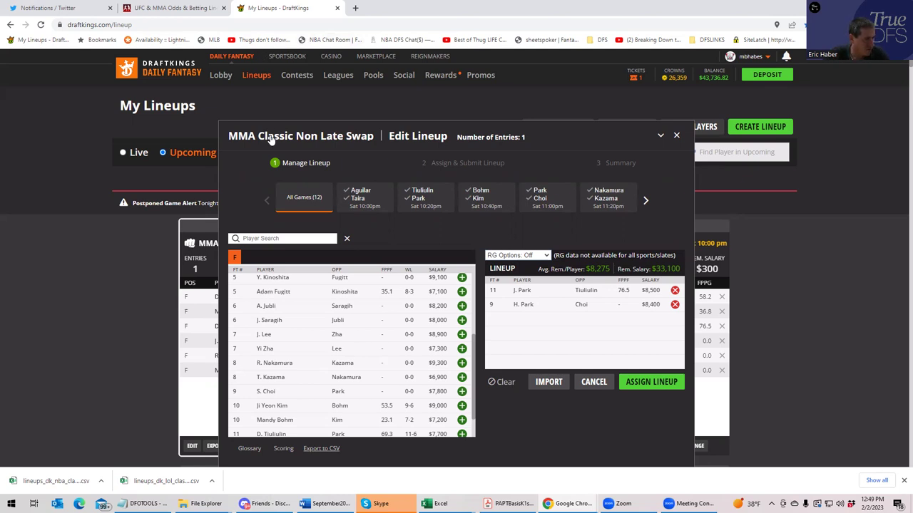
{"action": "left_click", "coordinate": [170, 9]}
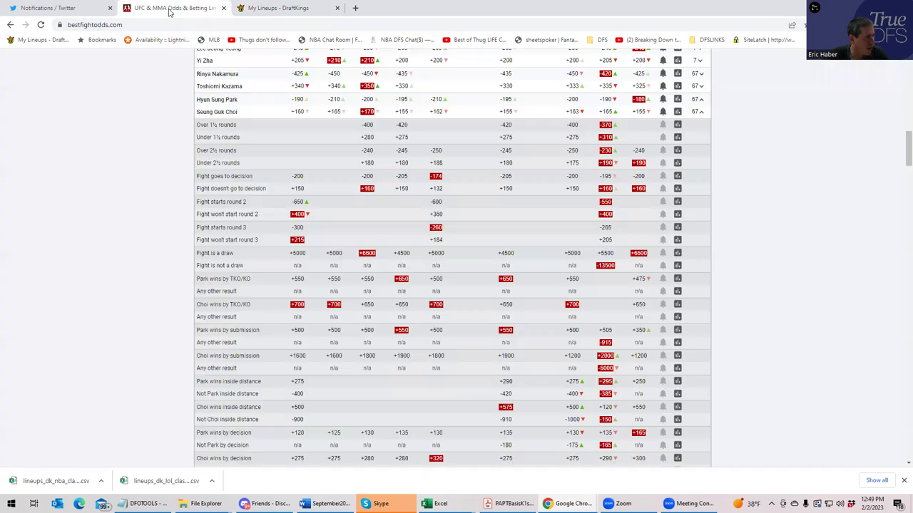
{"action": "left_click", "coordinate": [701, 112]}
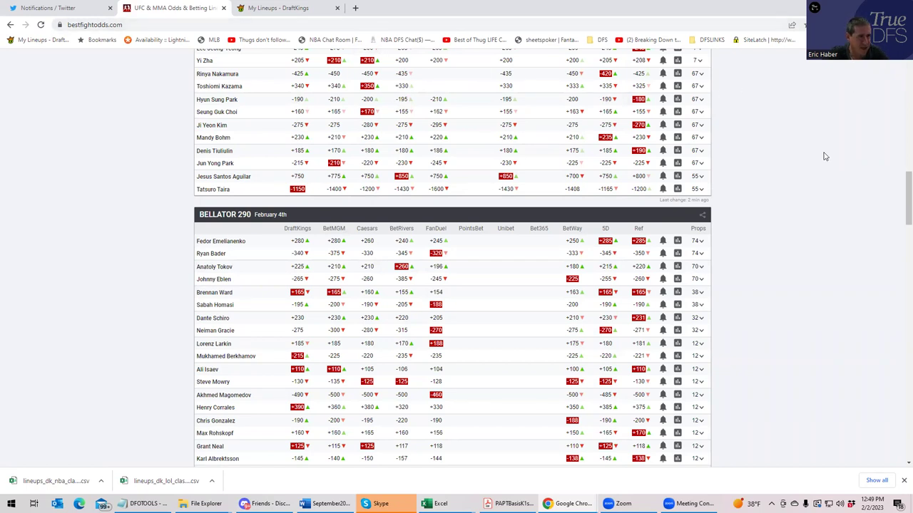
Examine the Nakamura–Kazama props on BestFightOdds and add R. Nakamura to the DraftKings MMA lineup.
{"action": "scroll", "coordinate": [824, 157], "scroll_direction": "up", "scroll_amount": 2}
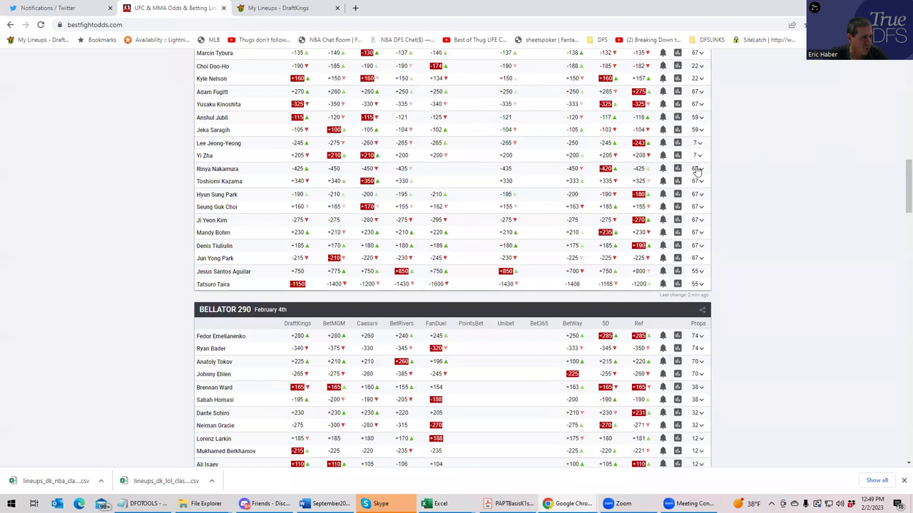
{"action": "left_click", "coordinate": [701, 170]}
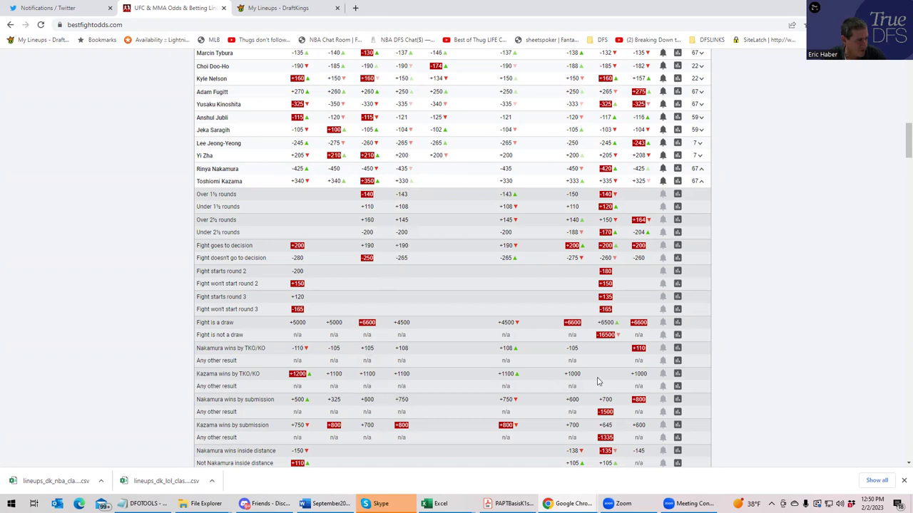
{"action": "left_click", "coordinate": [280, 8]}
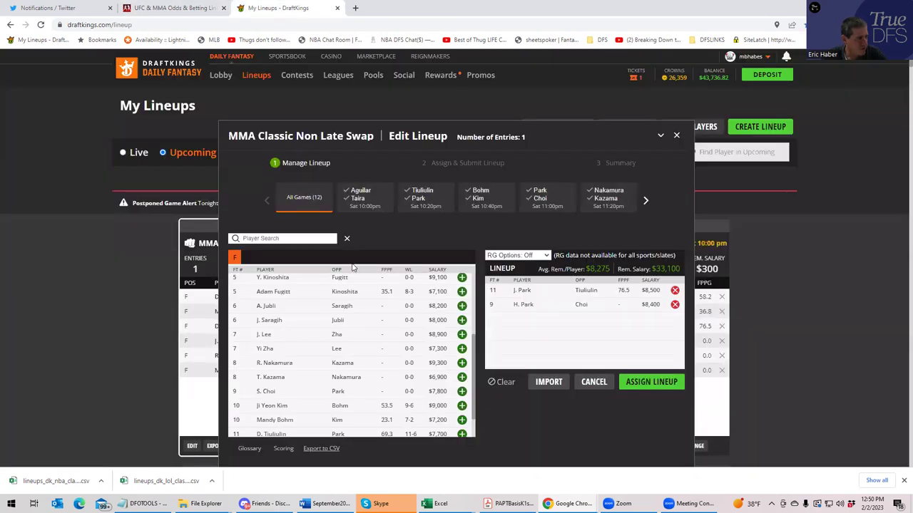
{"action": "left_click", "coordinate": [461, 363]}
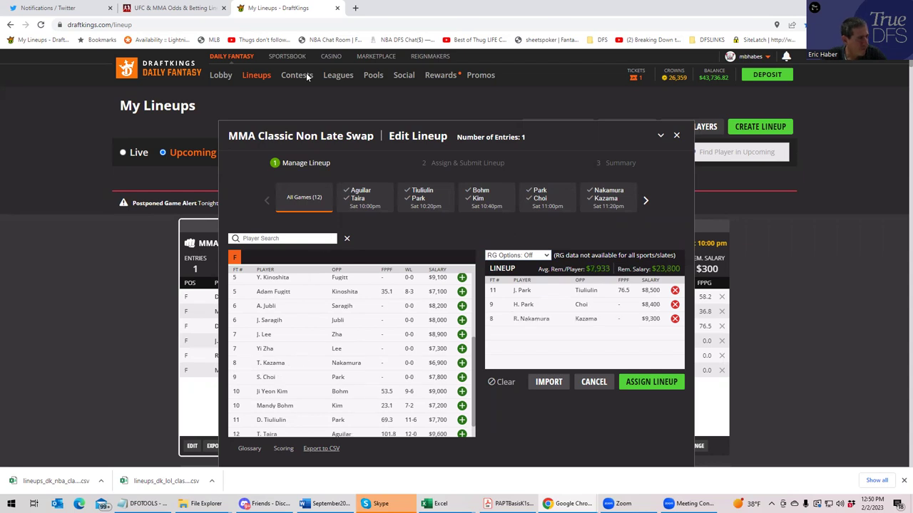
Collapse the Nakamura–Kazama props on BestFightOdds and add J. Lee to the DraftKings MMA lineup.
{"action": "left_click", "coordinate": [176, 7]}
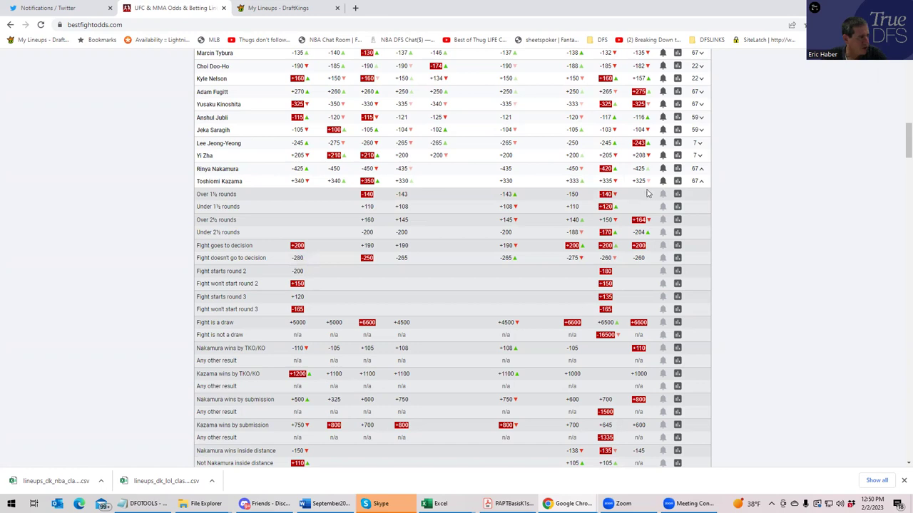
{"action": "left_click", "coordinate": [701, 180]}
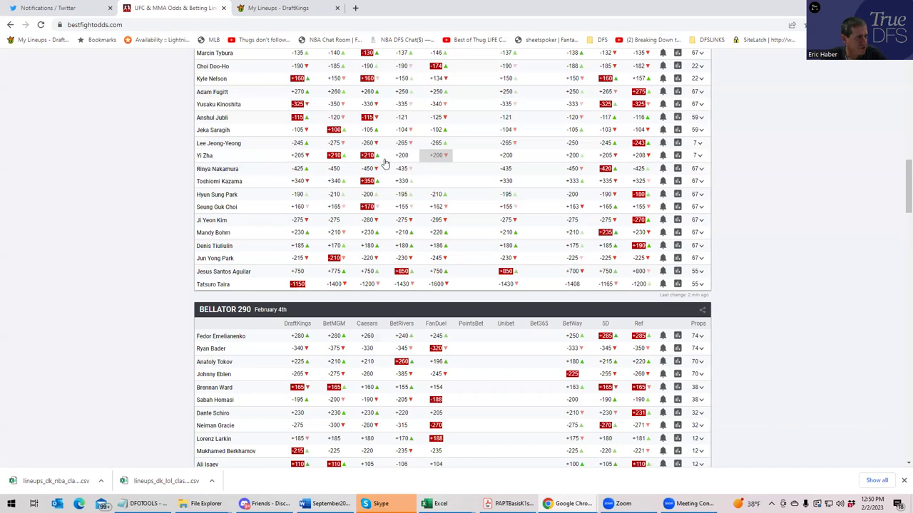
{"action": "left_click", "coordinate": [278, 7]}
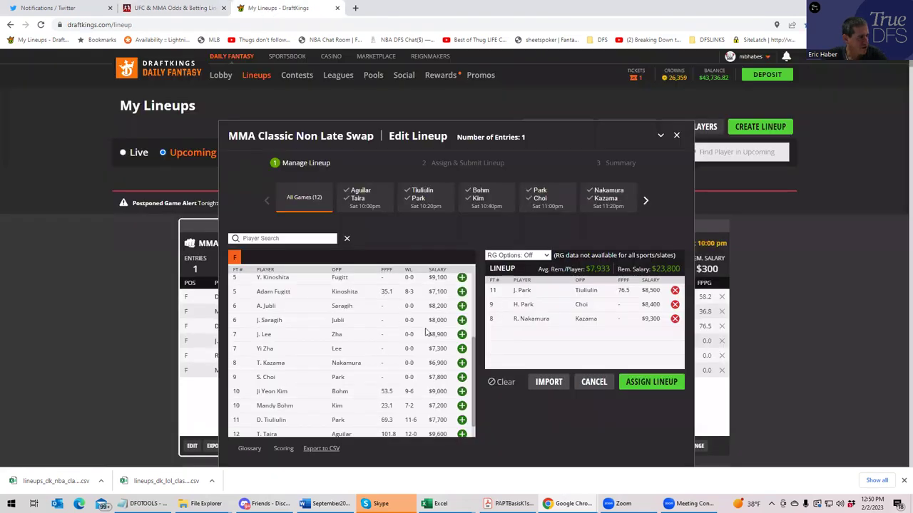
{"action": "left_click", "coordinate": [462, 335]}
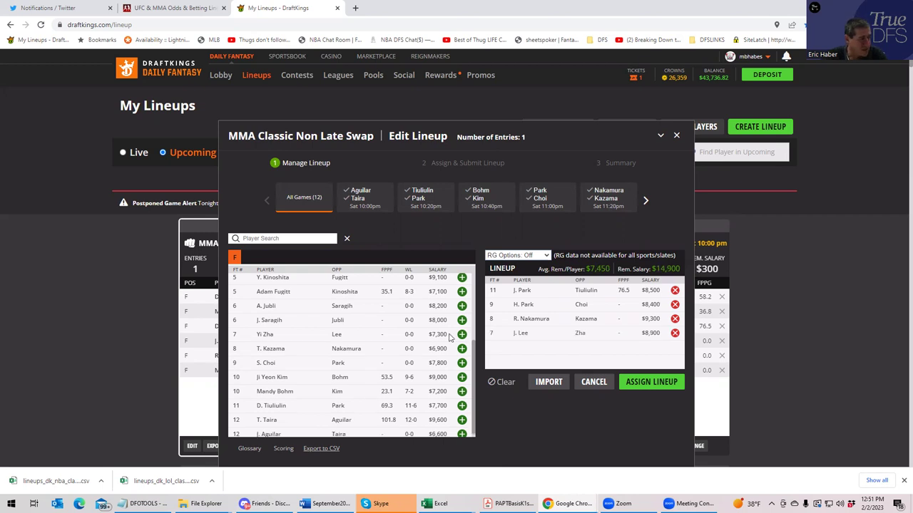
On BestFightOdds, examine the Lee–Zha props for Zha's win methods and win-by-round odds, and collapse them.
{"action": "left_click", "coordinate": [155, 7]}
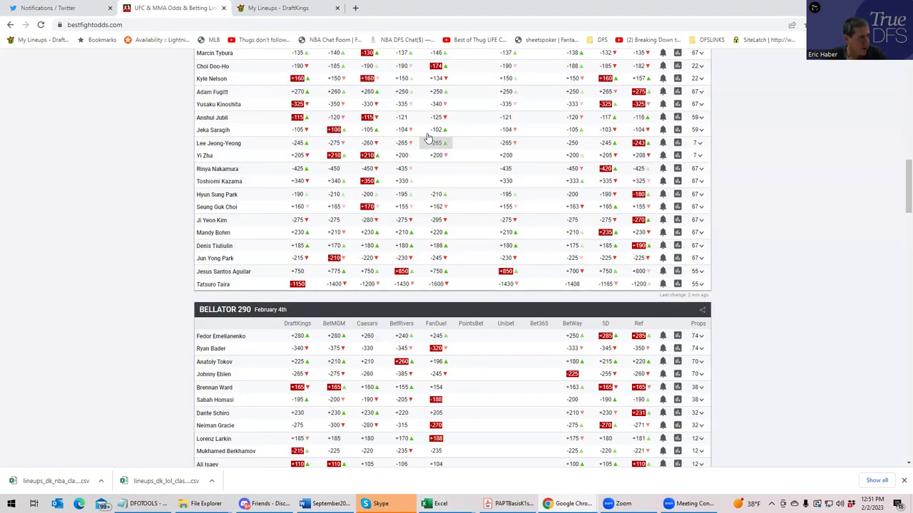
{"action": "scroll", "coordinate": [428, 137], "scroll_direction": "up", "scroll_amount": 2}
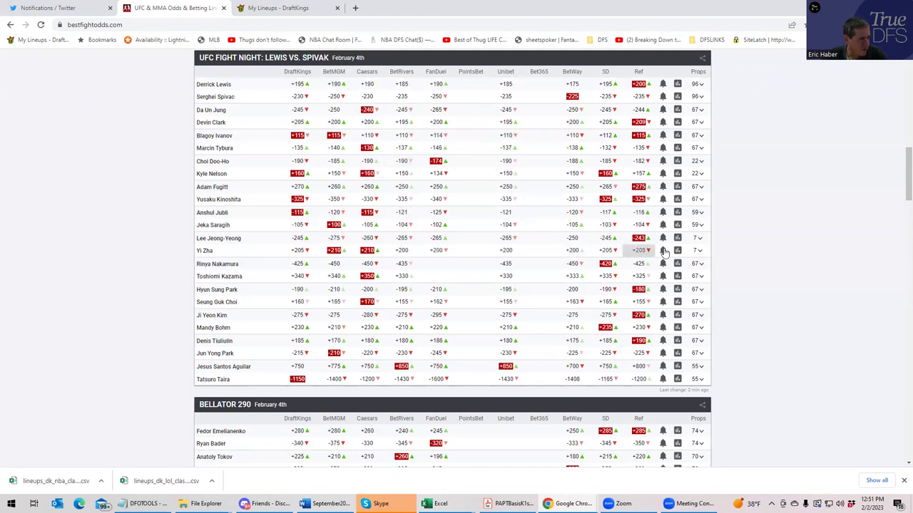
{"action": "left_click", "coordinate": [702, 243]}
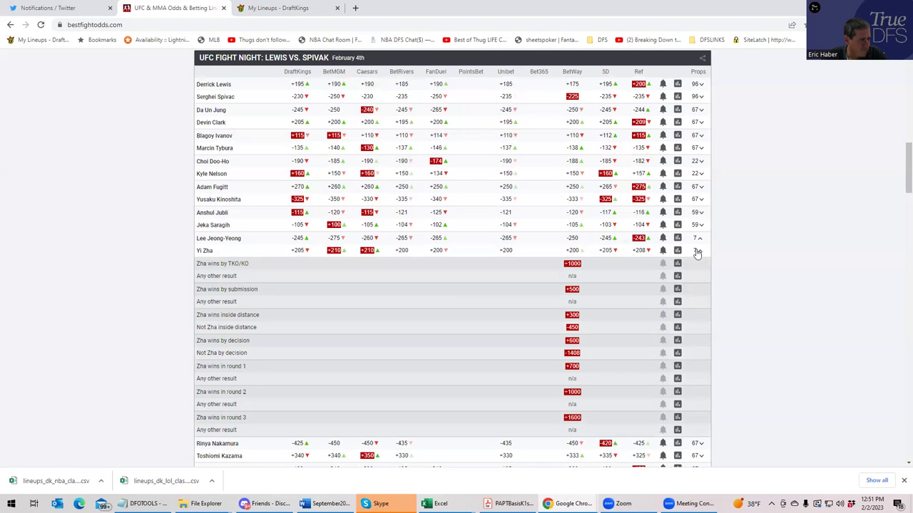
{"action": "scroll", "coordinate": [448, 335], "scroll_direction": "up", "scroll_amount": 1}
{"action": "scroll", "coordinate": [447, 338], "scroll_direction": "down", "scroll_amount": 1}
{"action": "scroll", "coordinate": [448, 338], "scroll_direction": "down", "scroll_amount": 1}
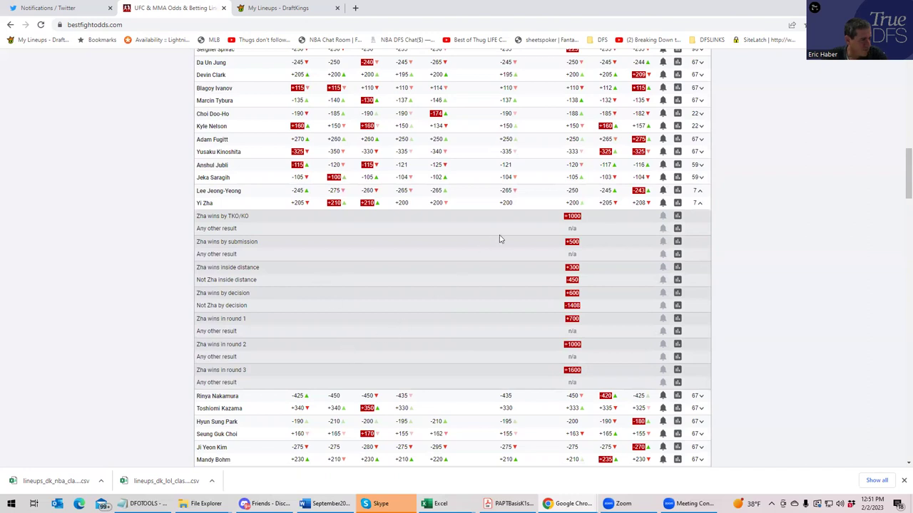
{"action": "left_click", "coordinate": [699, 203]}
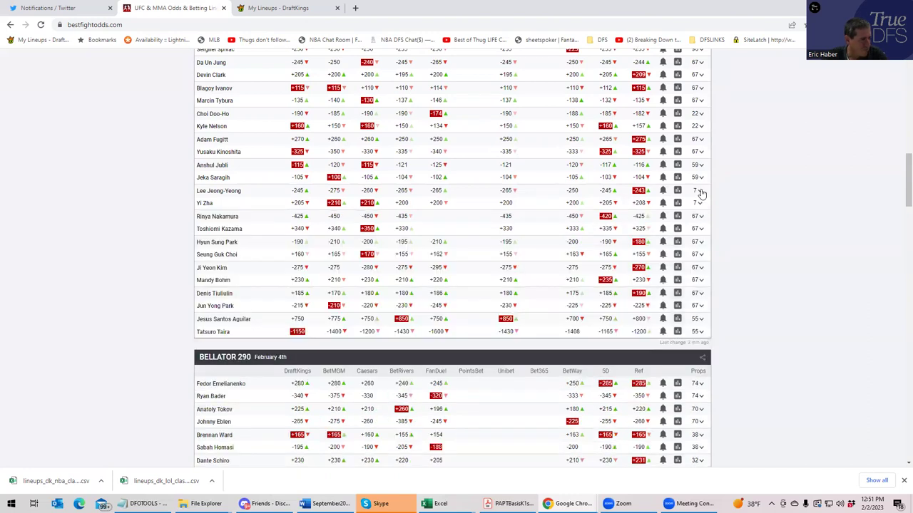
Recheck the Lee–Zha props, collapsing and expanding the list once more.
{"action": "left_click", "coordinate": [700, 196]}
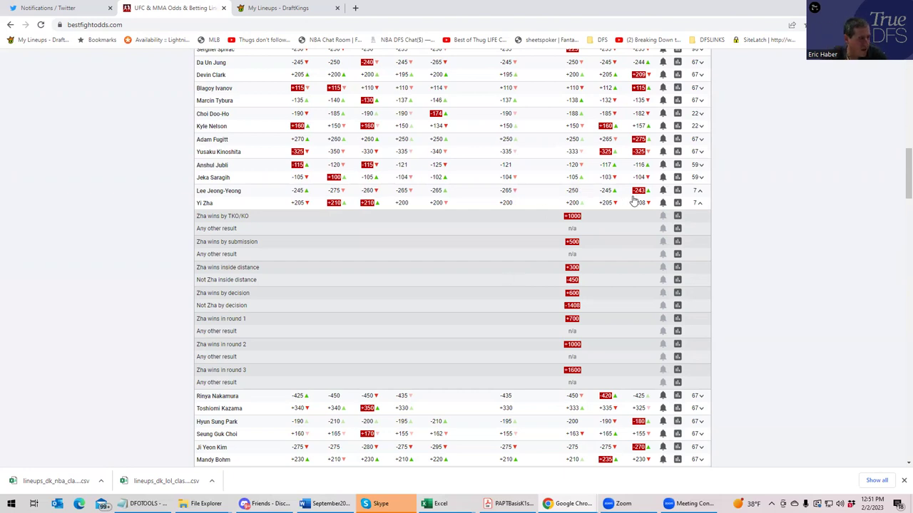
{"action": "left_click", "coordinate": [699, 204]}
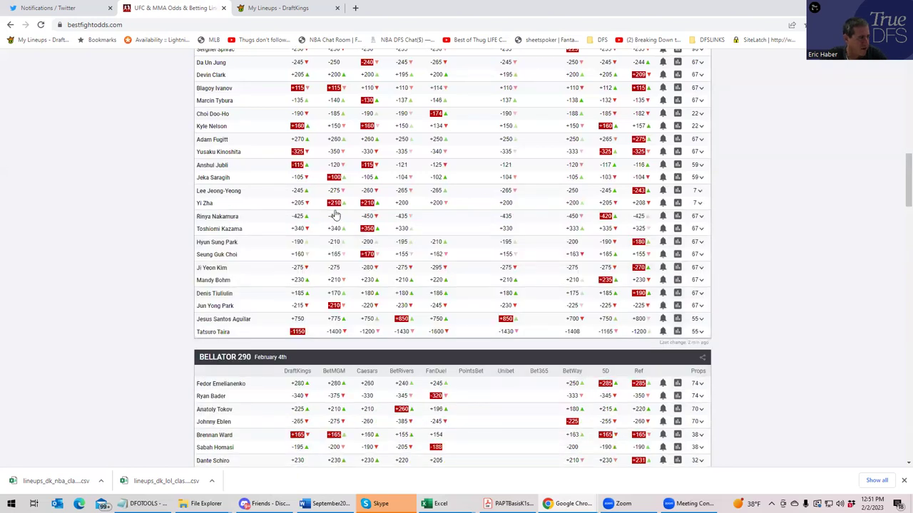
{"action": "left_click", "coordinate": [698, 201]}
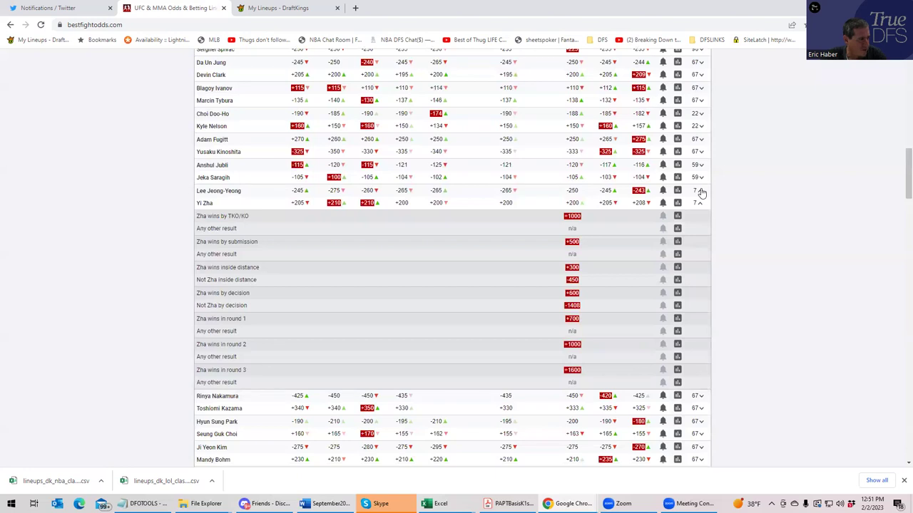
Collapse the Lee–Zha props on BestFightOdds and compare the Jubli–Saragih odds with both fighters' DraftKings salaries.
{"action": "left_click", "coordinate": [699, 201]}
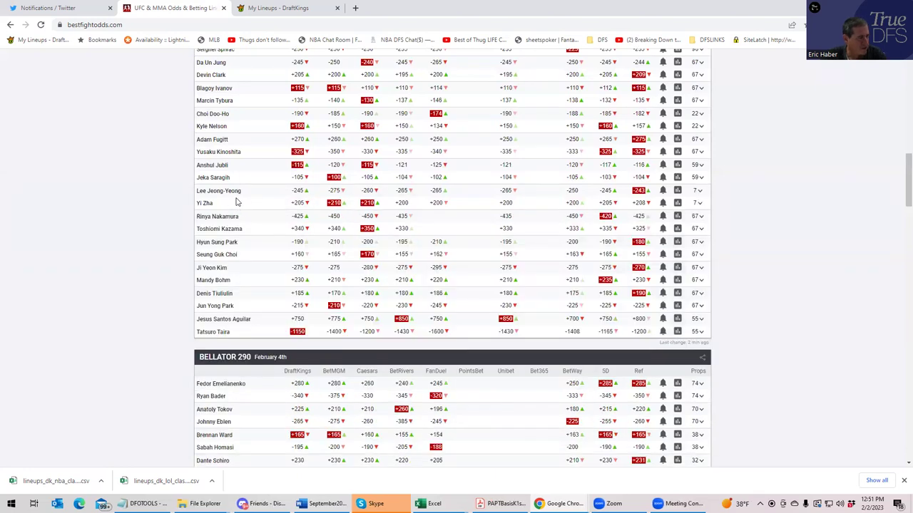
{"action": "left_click", "coordinate": [276, 9]}
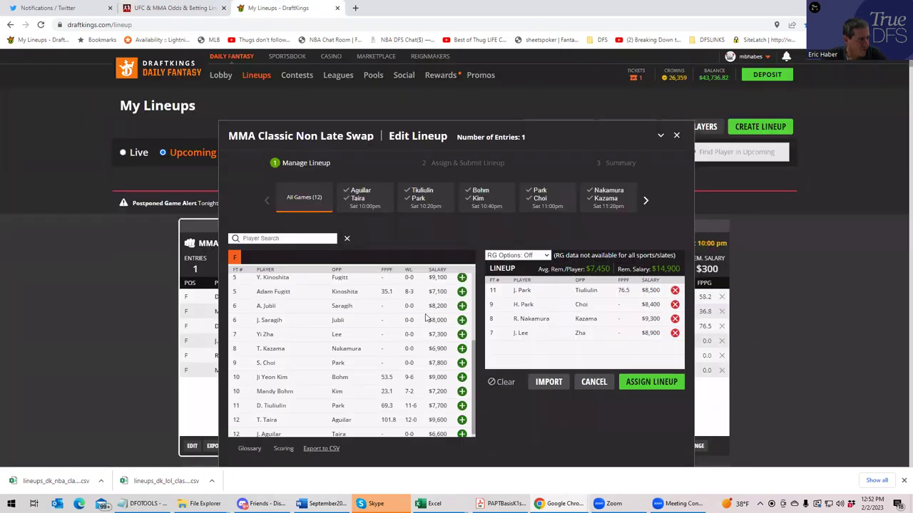
{"action": "left_click", "coordinate": [193, 8]}
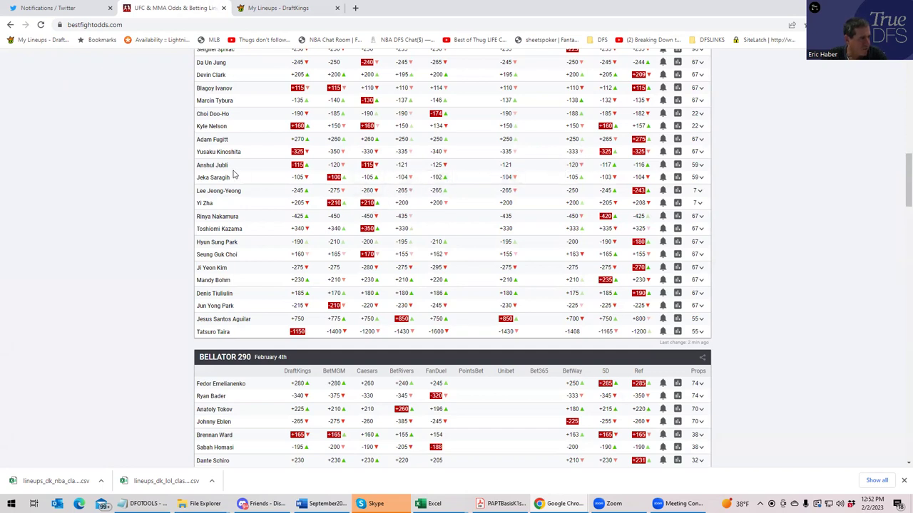
{"action": "left_click", "coordinate": [276, 8]}
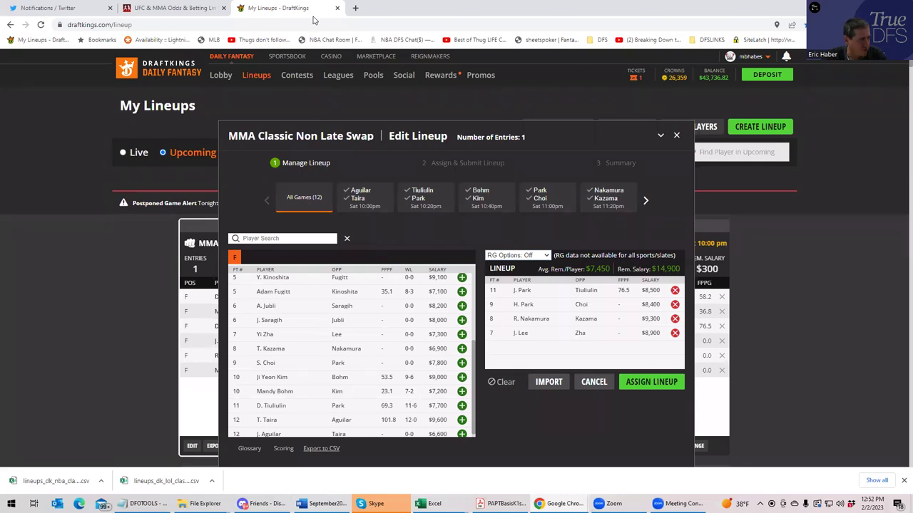
{"action": "left_click", "coordinate": [184, 9]}
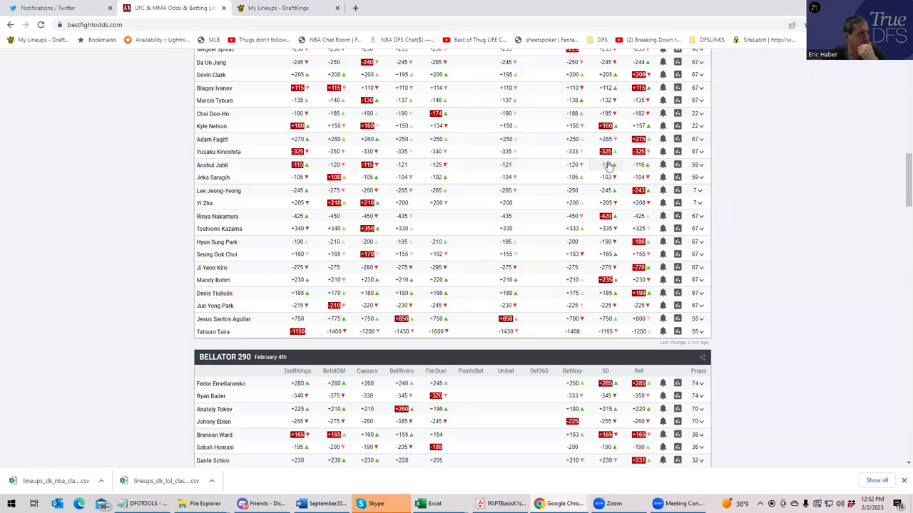
Examine the Jubli–Saragih props on BestFightOdds and add J. Saragih to the DraftKings MMA lineup.
{"action": "scroll", "coordinate": [518, 168], "scroll_direction": "up", "scroll_amount": 1}
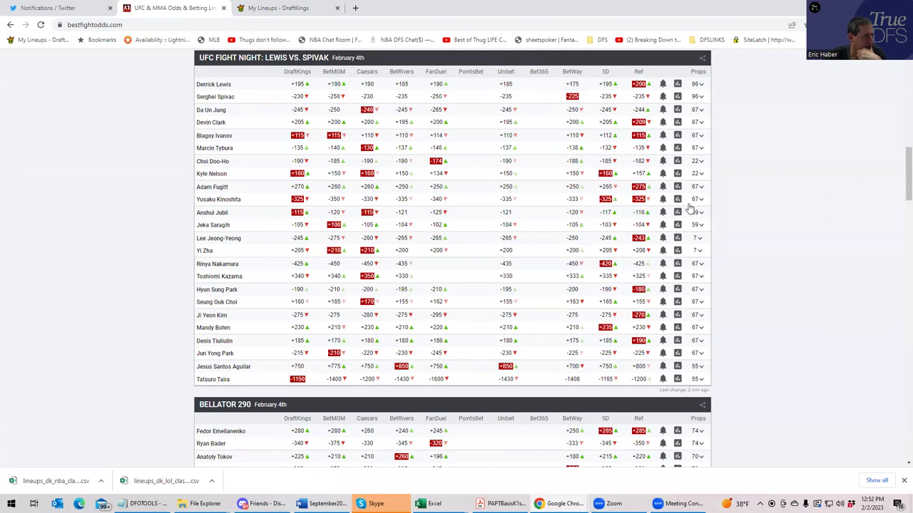
{"action": "left_click", "coordinate": [698, 226]}
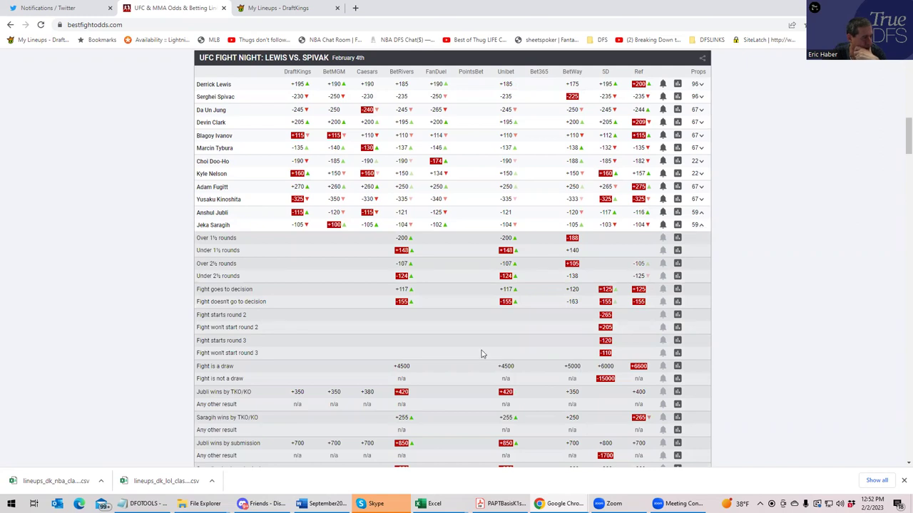
{"action": "scroll", "coordinate": [452, 405], "scroll_direction": "down", "scroll_amount": 2}
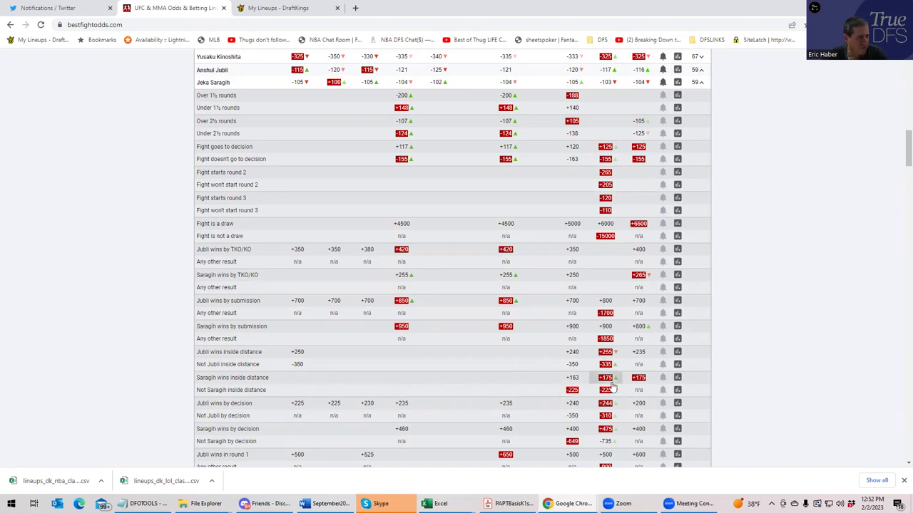
{"action": "left_click", "coordinate": [274, 9]}
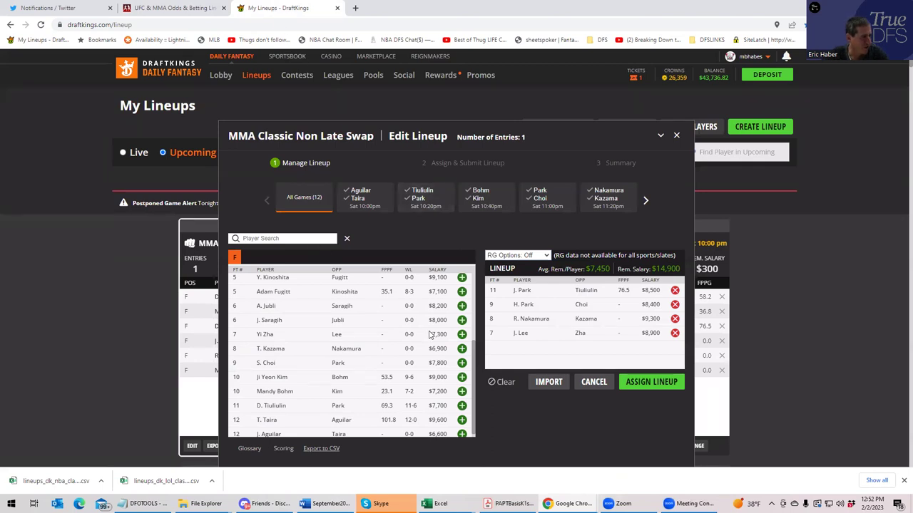
{"action": "left_click", "coordinate": [461, 320]}
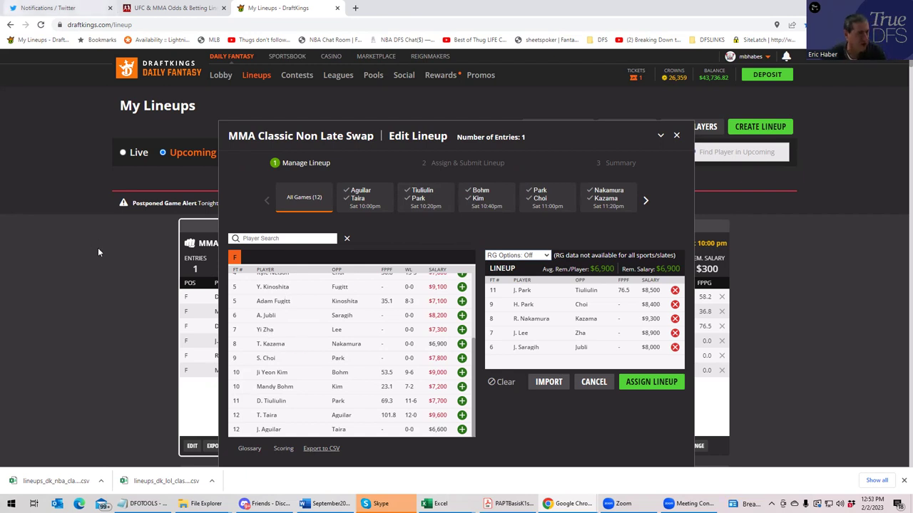
Collapse the Jubli–Saragih props on BestFightOdds and add Y. Kinoshita to the DraftKings MMA lineup.
{"action": "left_click", "coordinate": [190, 7]}
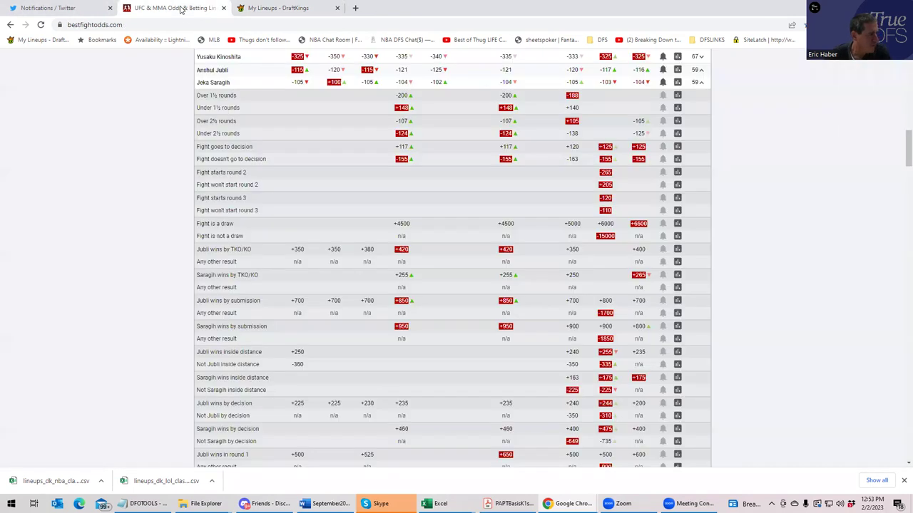
{"action": "left_click", "coordinate": [696, 82]}
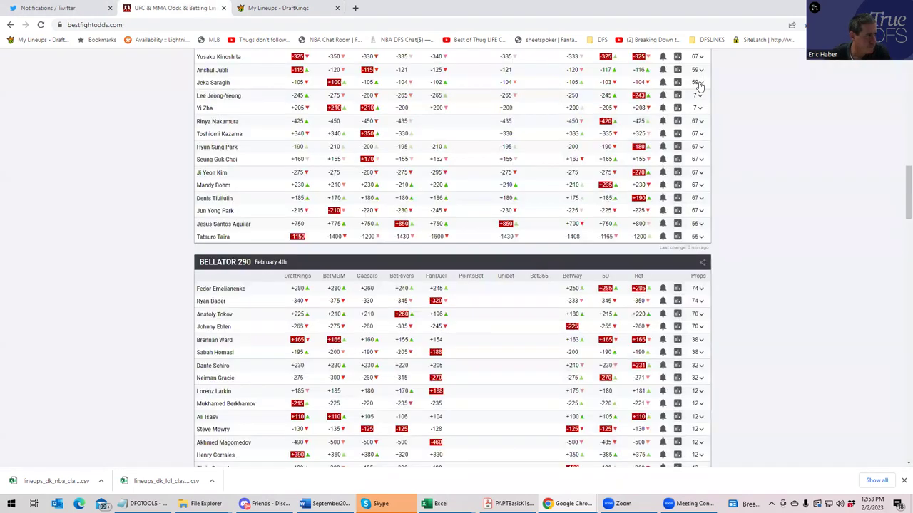
{"action": "scroll", "coordinate": [698, 84], "scroll_direction": "up", "scroll_amount": 2}
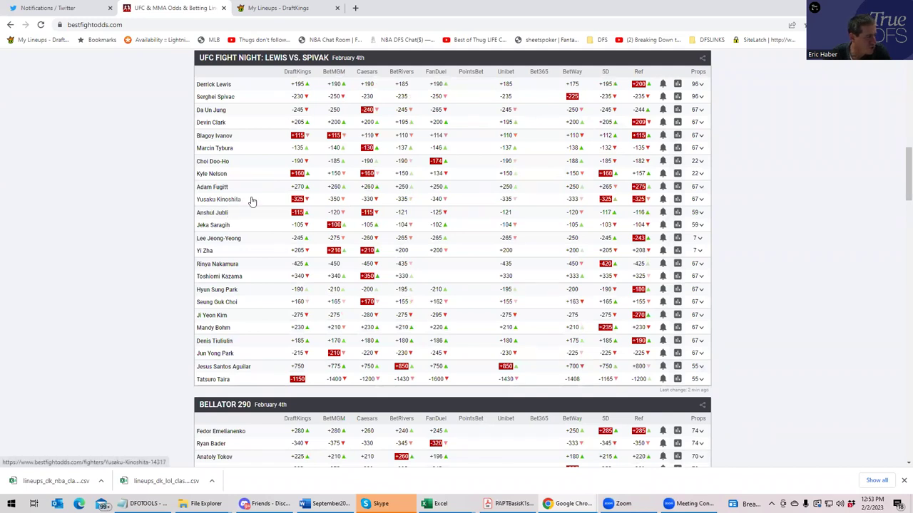
{"action": "left_click", "coordinate": [242, 8]}
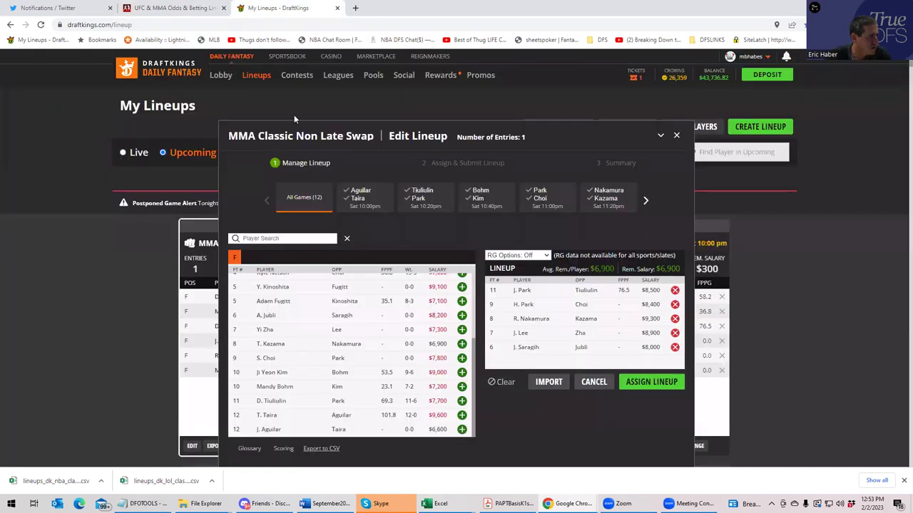
{"action": "left_click", "coordinate": [461, 288]}
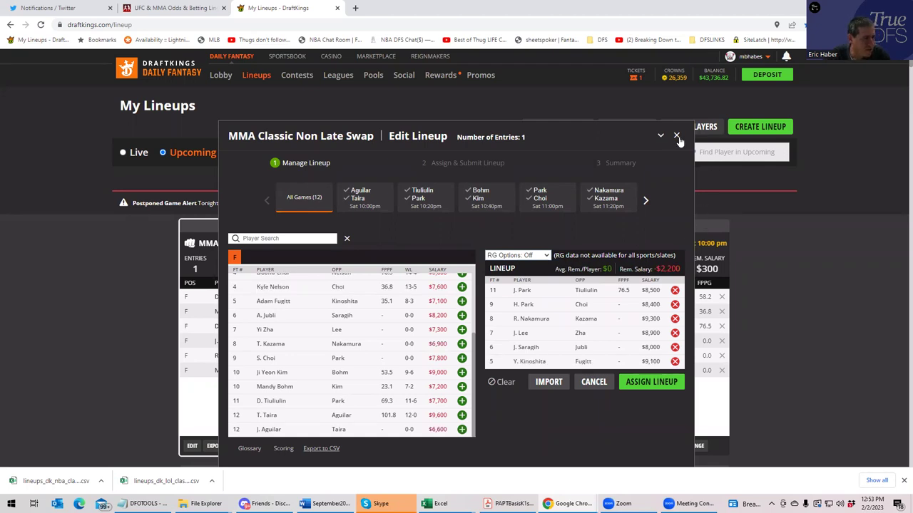
On BestFightOdds, examine the Fugitt–Kinoshita props for round totals and inside-distance odds, and collapse them.
{"action": "left_click", "coordinate": [157, 11]}
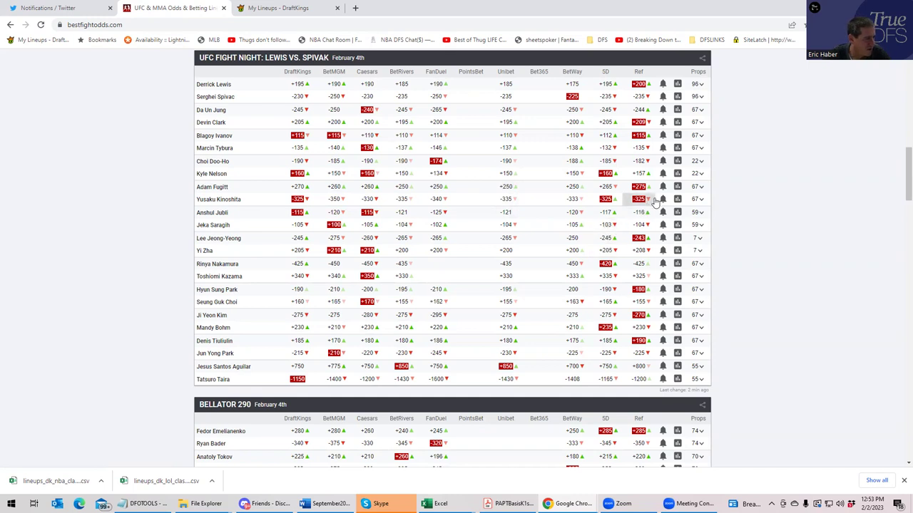
{"action": "left_click", "coordinate": [701, 199]}
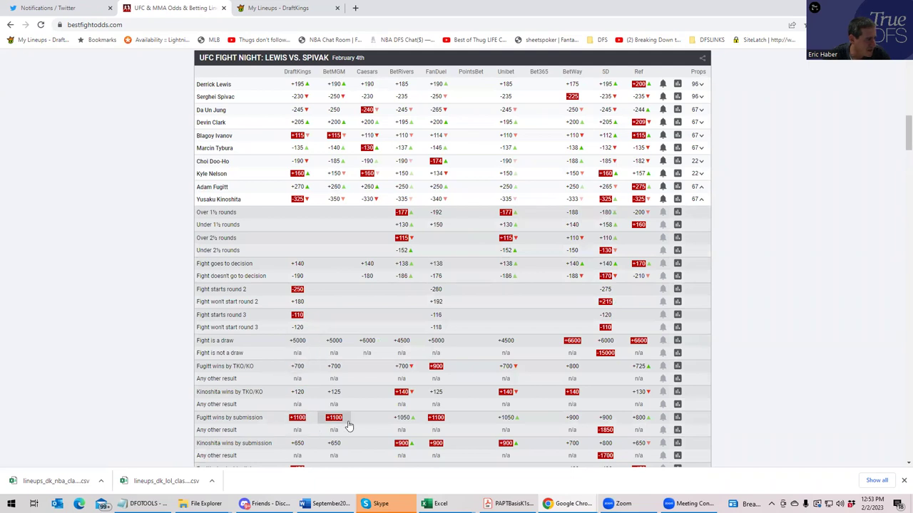
{"action": "scroll", "coordinate": [348, 428], "scroll_direction": "down", "scroll_amount": 1}
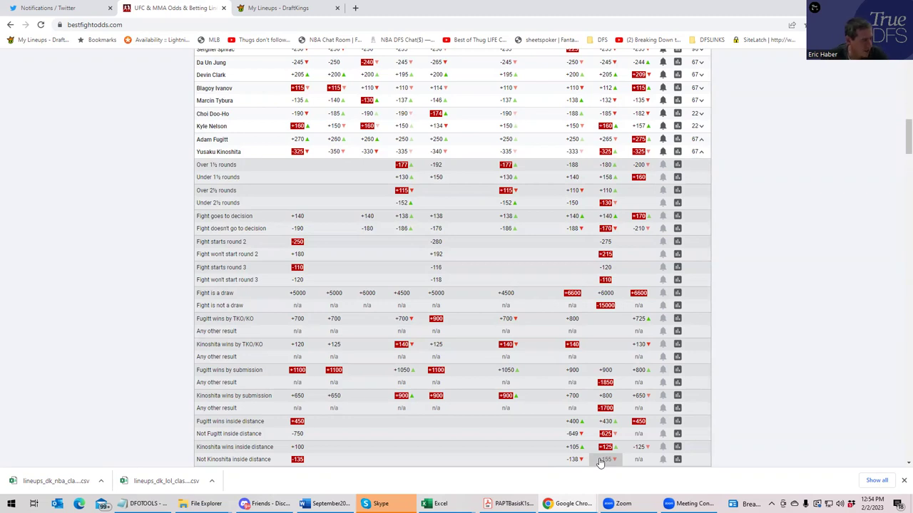
{"action": "left_click", "coordinate": [699, 152]}
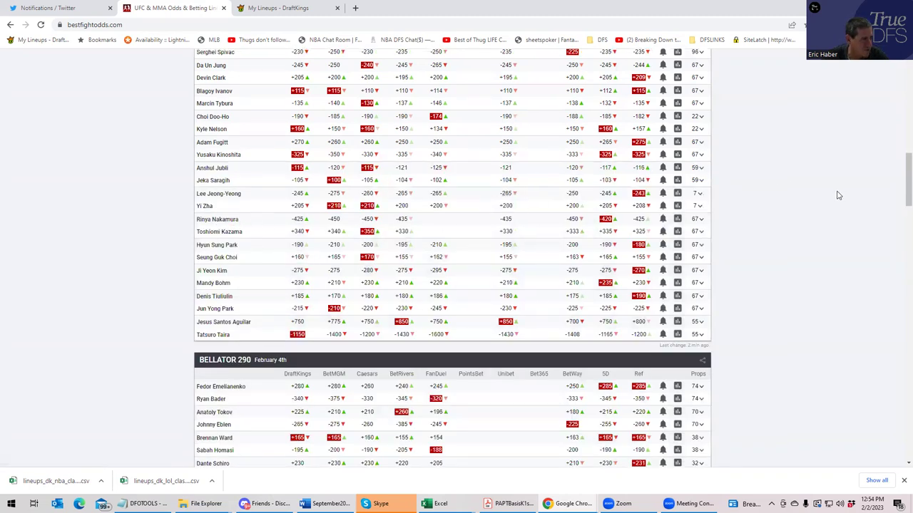
Reopen the Fugitt–Kinoshita props to recheck the decision and win-method odds, and collapse the list again.
{"action": "scroll", "coordinate": [839, 195], "scroll_direction": "up", "scroll_amount": 2}
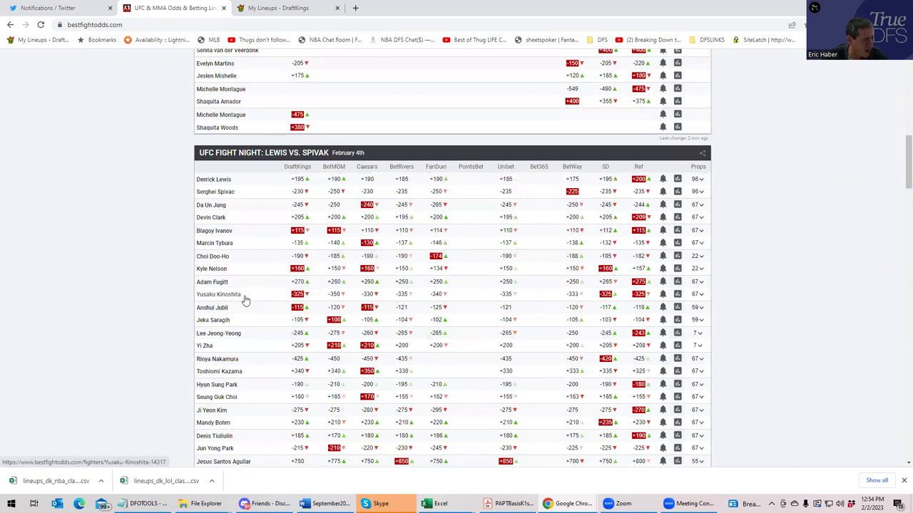
{"action": "left_click", "coordinate": [701, 286]}
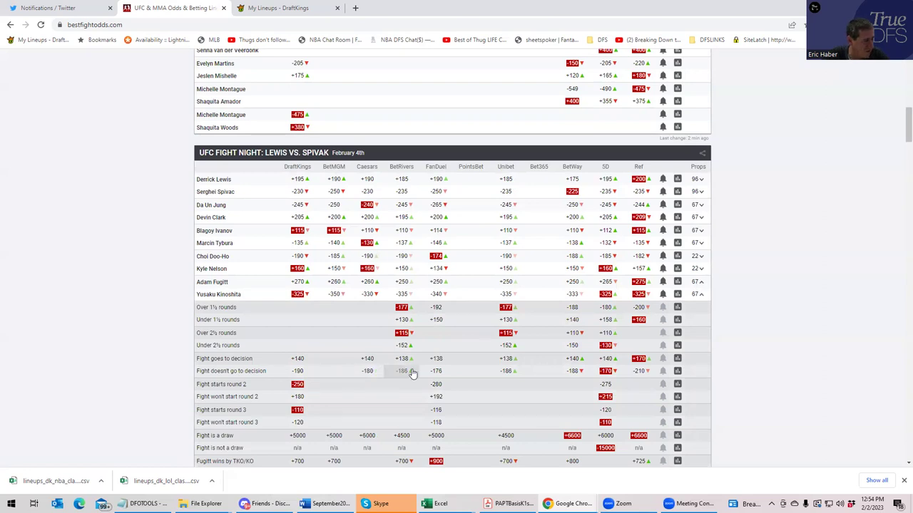
{"action": "scroll", "coordinate": [460, 378], "scroll_direction": "down", "scroll_amount": 1}
{"action": "scroll", "coordinate": [460, 378], "scroll_direction": "down", "scroll_amount": 3}
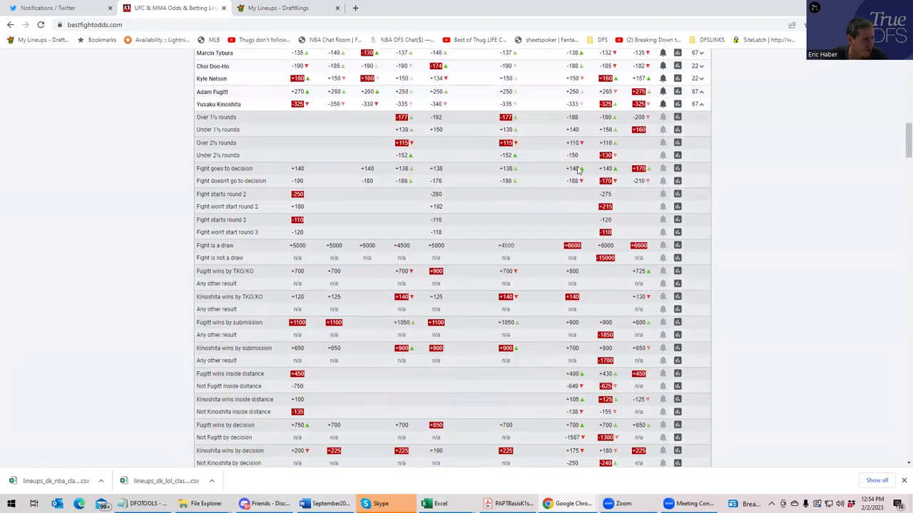
{"action": "left_click", "coordinate": [701, 105]}
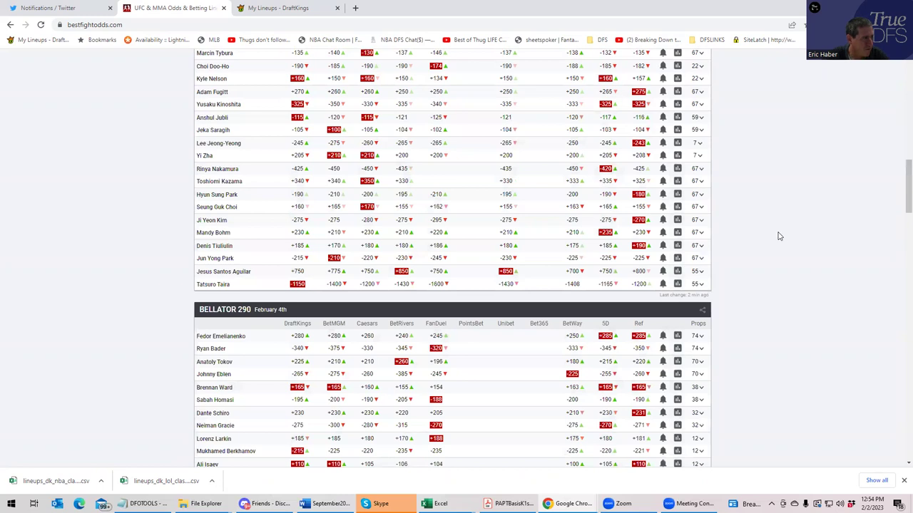
Compare the Choi–Nelson moneyline odds on BestFightOdds with both fighters' DraftKings salaries.
{"action": "scroll", "coordinate": [778, 235], "scroll_direction": "up", "scroll_amount": 3}
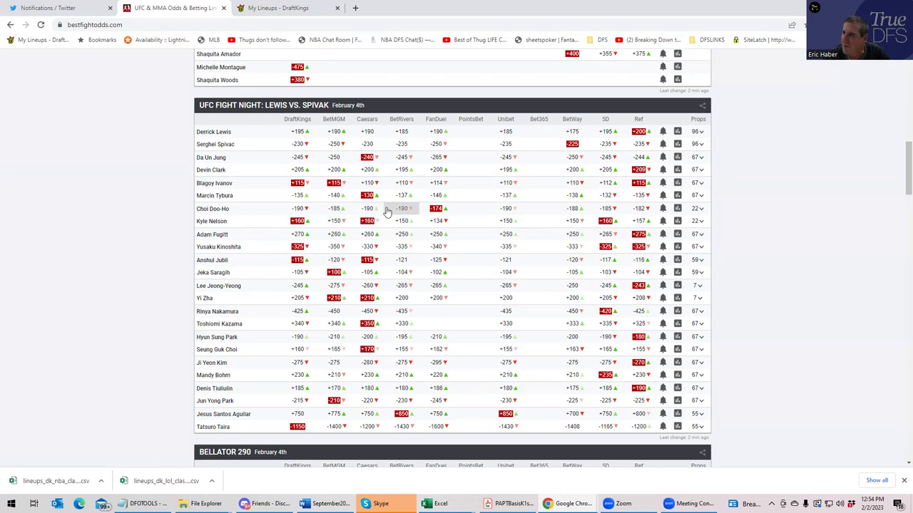
{"action": "left_click", "coordinate": [264, 8]}
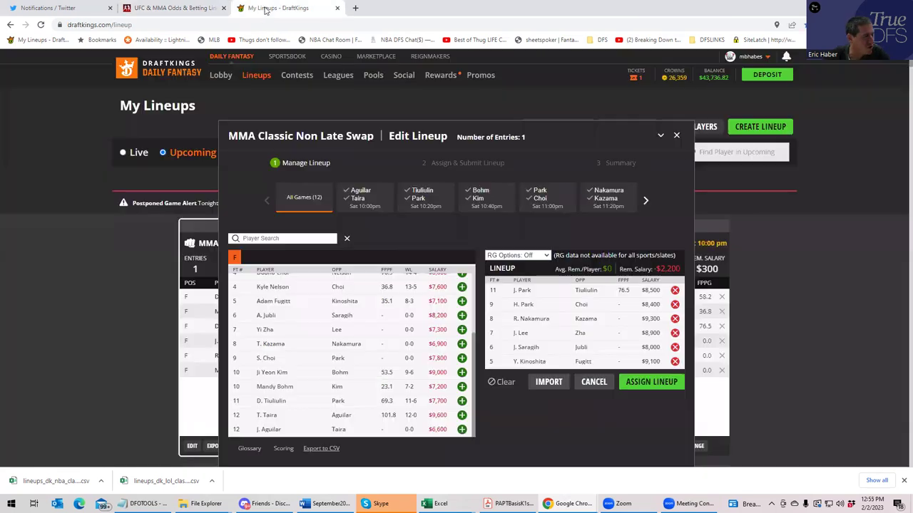
{"action": "left_click_drag", "start_coordinate": [471, 364], "coordinate": [471, 341]}
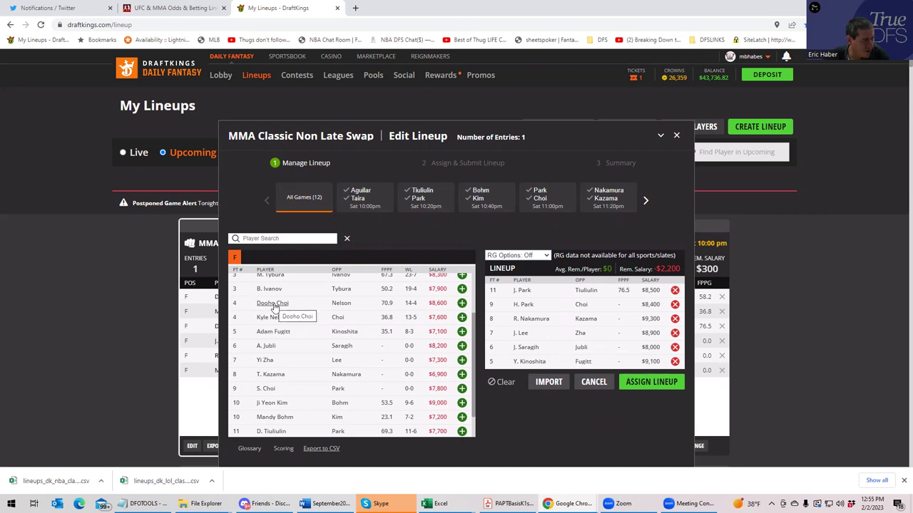
{"action": "left_click", "coordinate": [160, 12]}
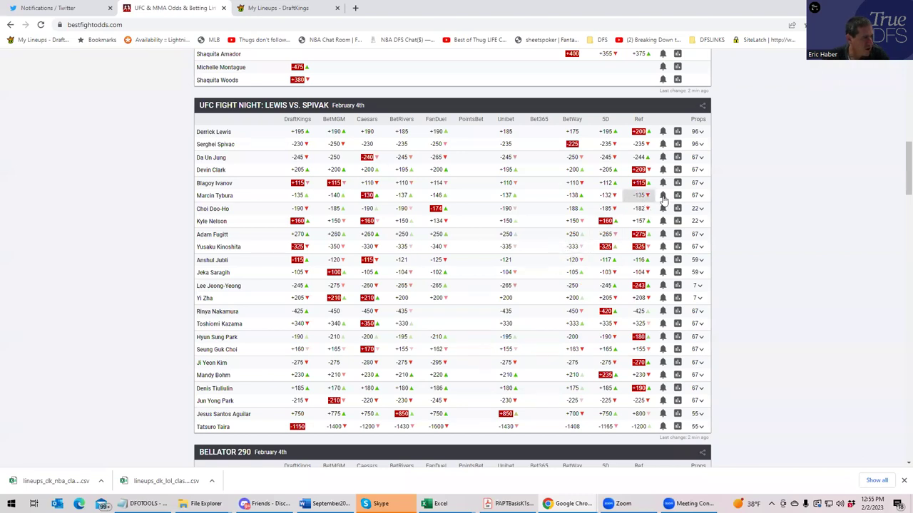
Expand the Choi–Nelson props on BestFightOdds and examine Nelson's win methods, win-by-round odds and the fight-ending rounds.
{"action": "left_click", "coordinate": [700, 214]}
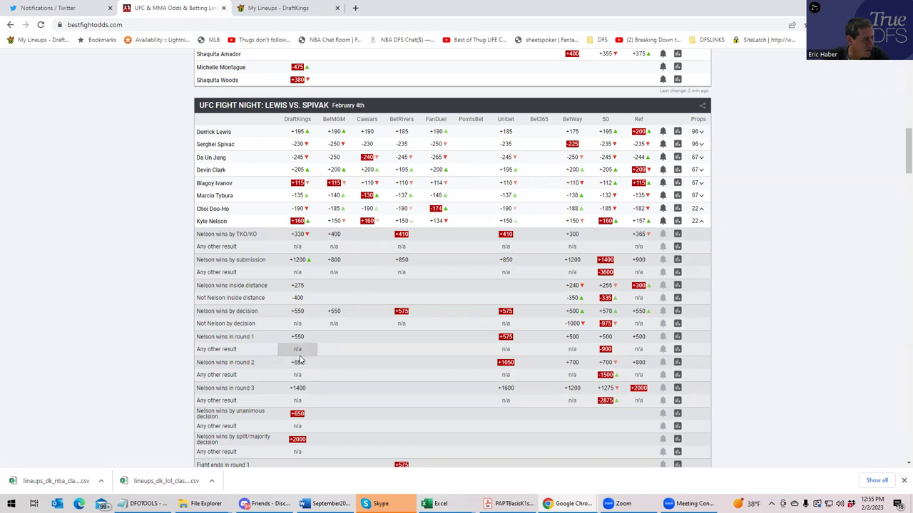
{"action": "scroll", "coordinate": [300, 360], "scroll_direction": "down", "scroll_amount": 2}
{"action": "scroll", "coordinate": [300, 358], "scroll_direction": "down", "scroll_amount": 2}
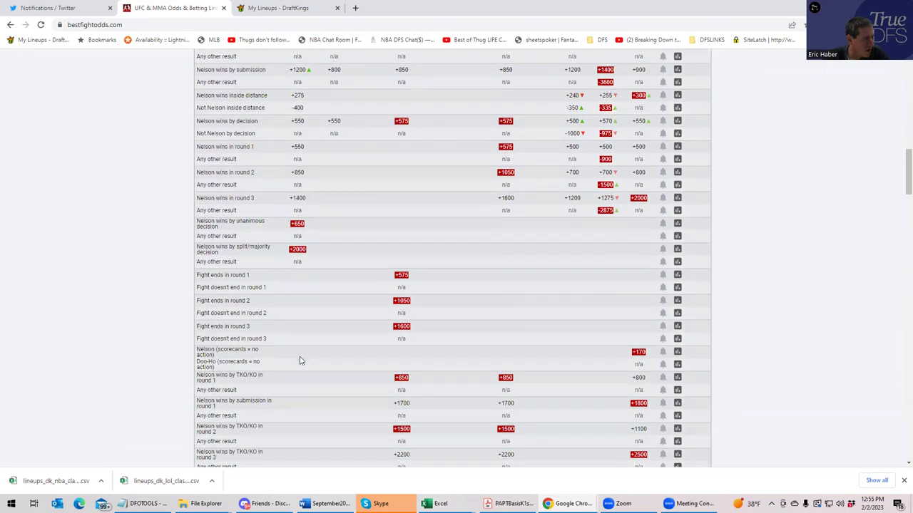
{"action": "scroll", "coordinate": [299, 360], "scroll_direction": "down", "scroll_amount": 2}
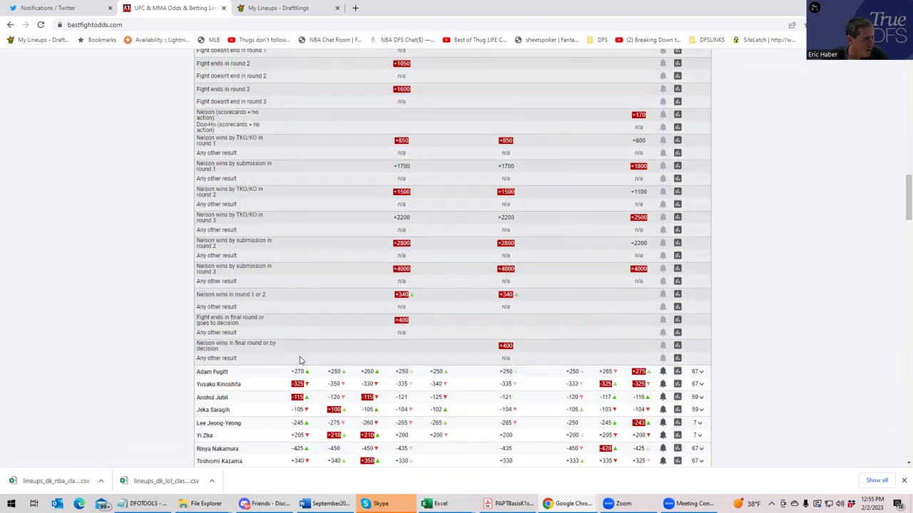
{"action": "scroll", "coordinate": [301, 355], "scroll_direction": "up", "scroll_amount": 6}
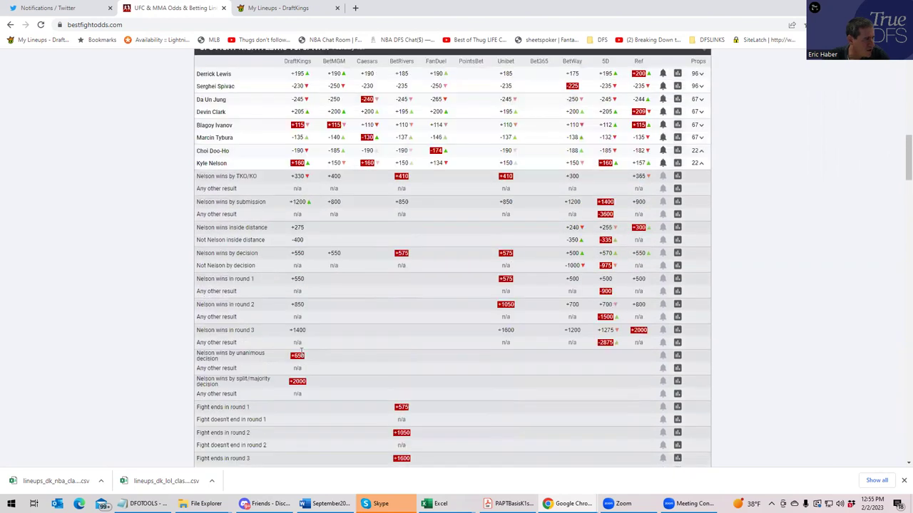
{"action": "scroll", "coordinate": [299, 351], "scroll_direction": "down", "scroll_amount": 3}
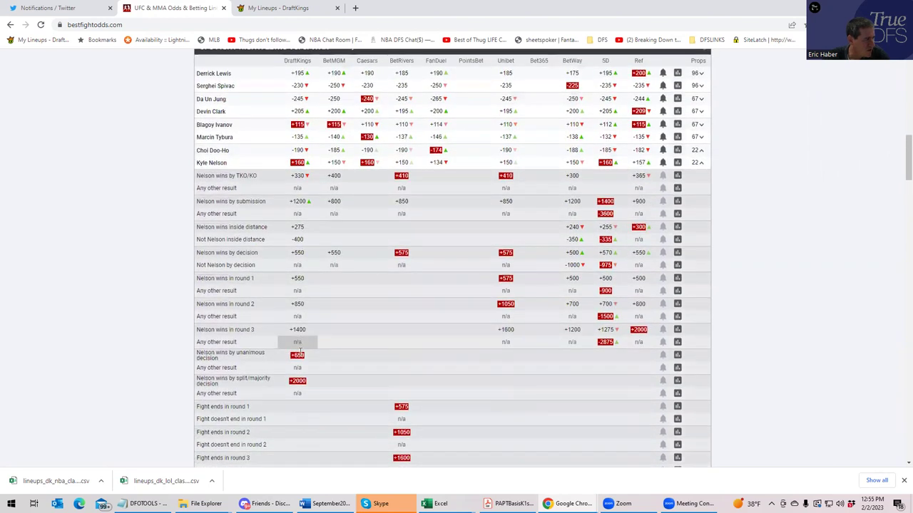
{"action": "scroll", "coordinate": [299, 354], "scroll_direction": "down", "scroll_amount": 1}
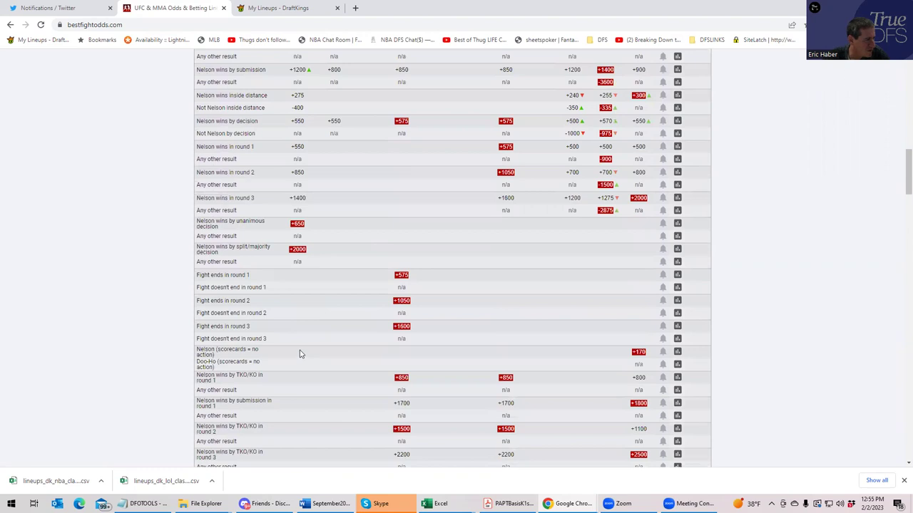
{"action": "scroll", "coordinate": [299, 354], "scroll_direction": "down", "scroll_amount": 5}
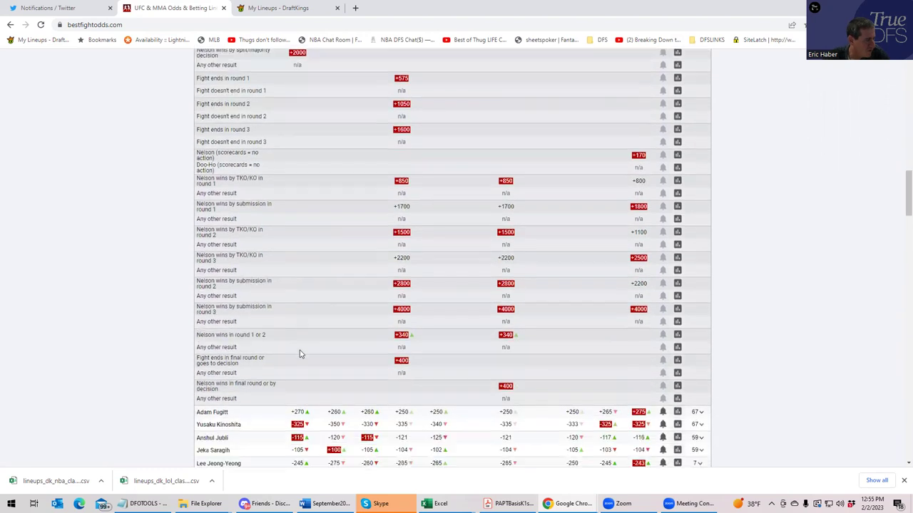
{"action": "scroll", "coordinate": [299, 355], "scroll_direction": "up", "scroll_amount": 4}
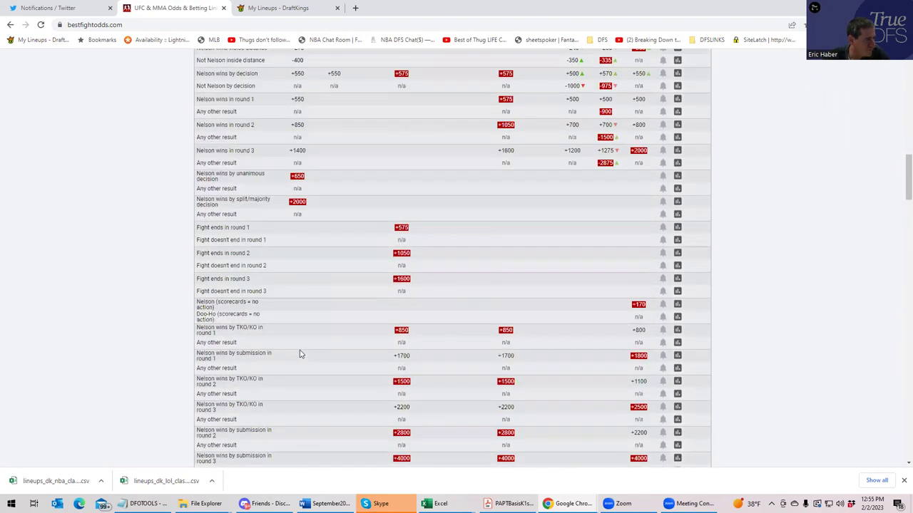
Review Nelson's win-method and round odds again, and collapse the Choi–Nelson props.
{"action": "scroll", "coordinate": [300, 354], "scroll_direction": "up", "scroll_amount": 2}
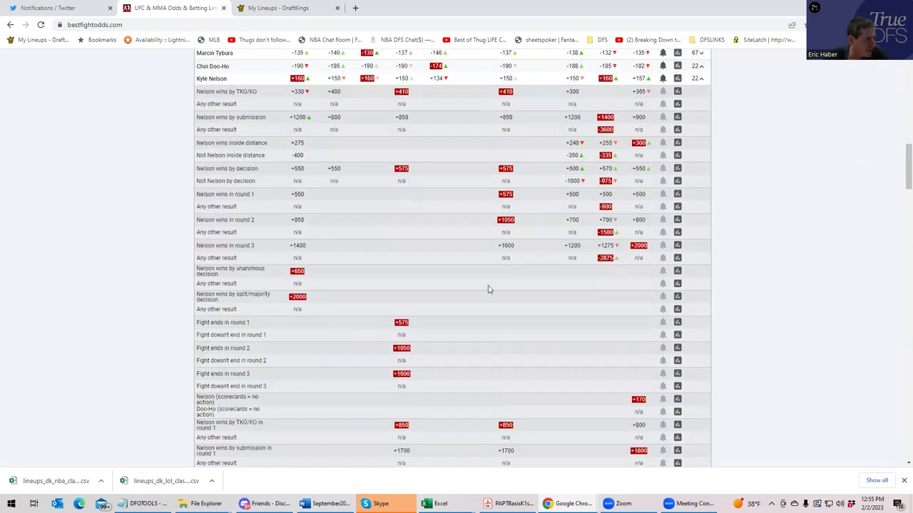
{"action": "scroll", "coordinate": [459, 309], "scroll_direction": "up", "scroll_amount": 1}
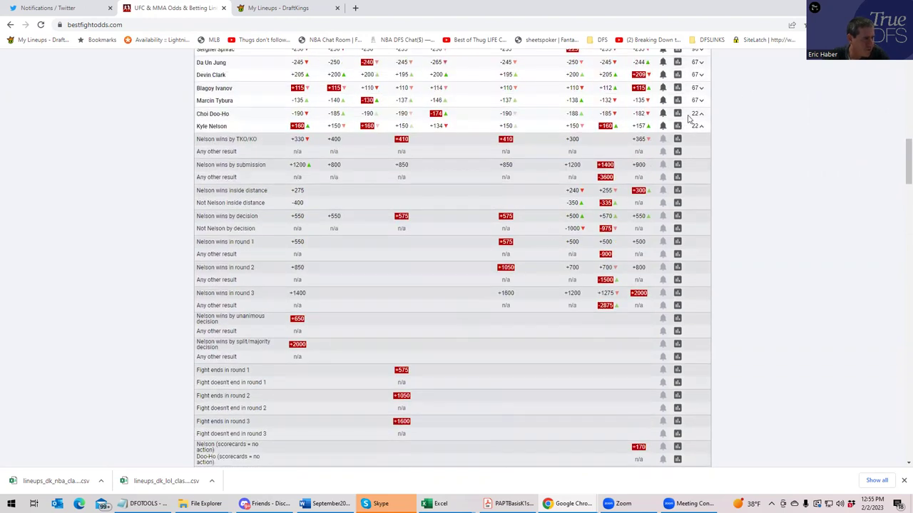
{"action": "left_click", "coordinate": [700, 123]}
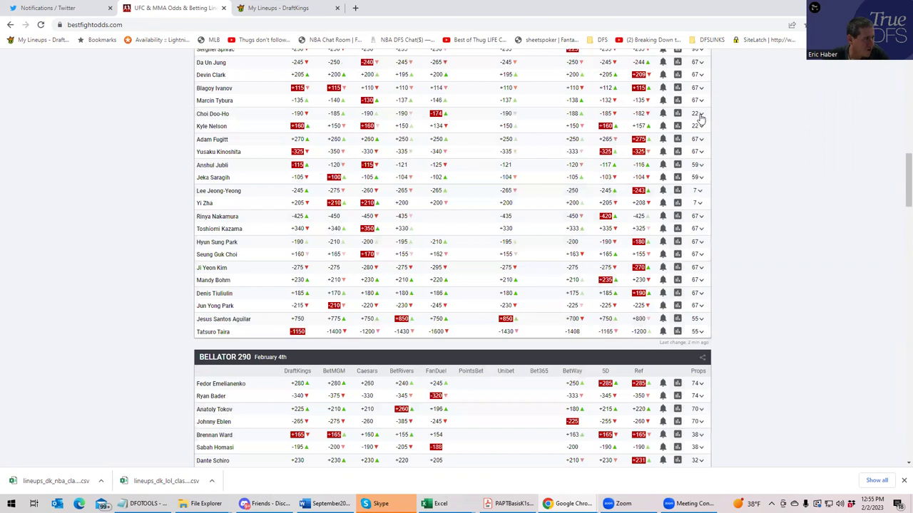
Reopen the Choi–Nelson props to recheck Nelson's round-by-round TKO/KO and submission odds, and collapse them again.
{"action": "left_click", "coordinate": [701, 119]}
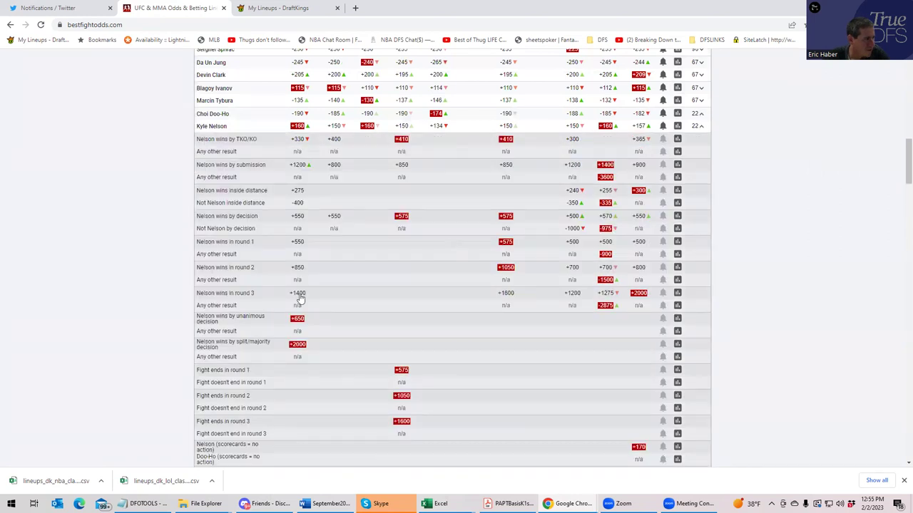
{"action": "scroll", "coordinate": [272, 337], "scroll_direction": "down", "scroll_amount": 4}
{"action": "scroll", "coordinate": [272, 334], "scroll_direction": "down", "scroll_amount": 3}
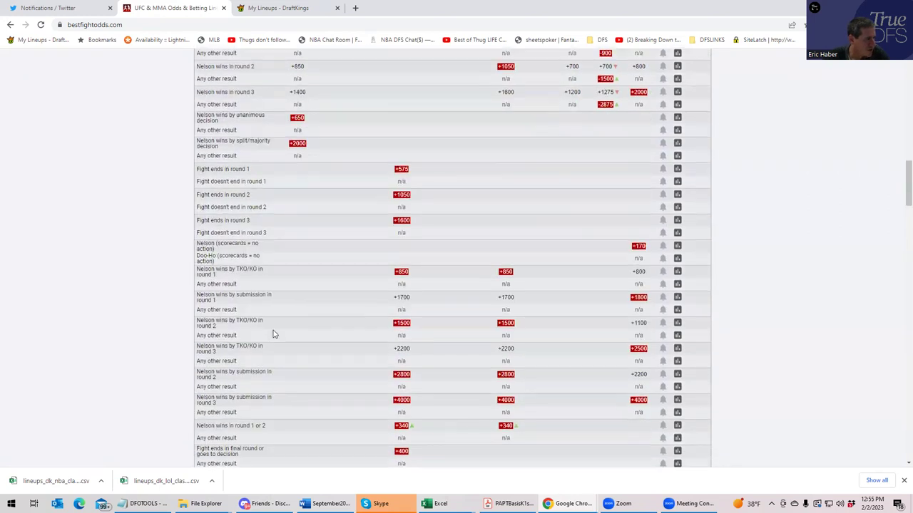
{"action": "scroll", "coordinate": [274, 332], "scroll_direction": "down", "scroll_amount": 1}
{"action": "scroll", "coordinate": [274, 332], "scroll_direction": "up", "scroll_amount": 3}
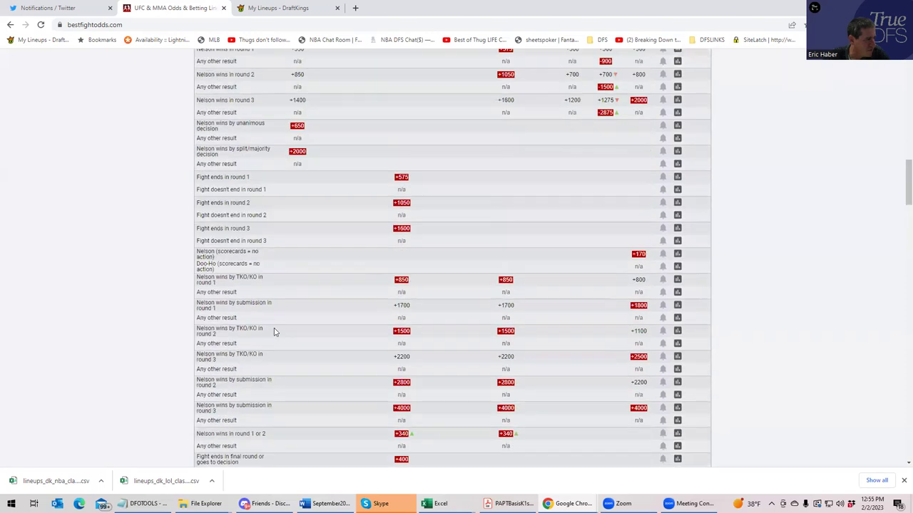
{"action": "scroll", "coordinate": [274, 332], "scroll_direction": "up", "scroll_amount": 4}
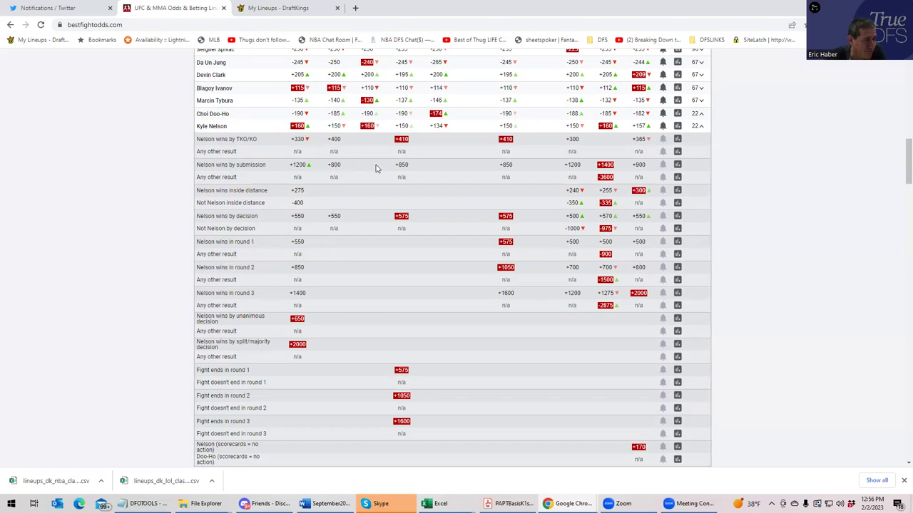
{"action": "left_click", "coordinate": [701, 128]}
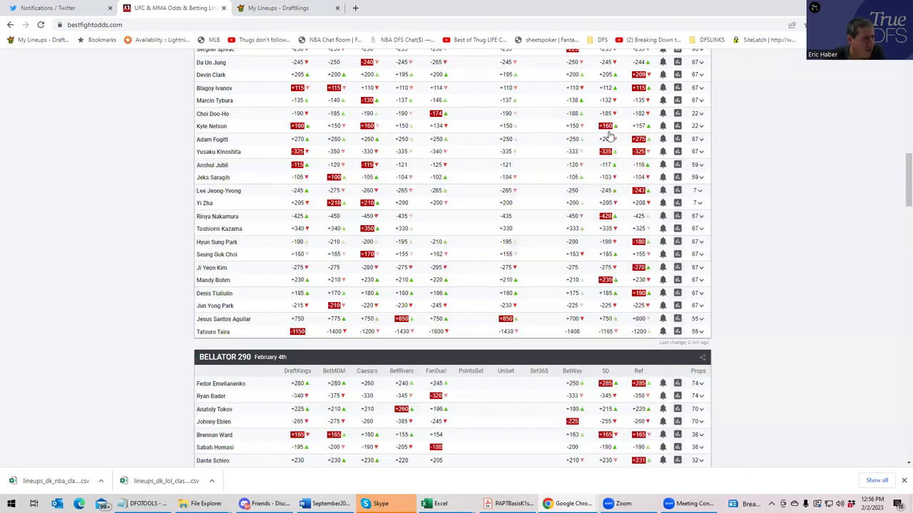
Switch to the DraftKings lineup editor and remove H. Park, J. Lee and Y. Kinoshita from the MMA Classic lineup.
{"action": "left_click", "coordinate": [285, 8]}
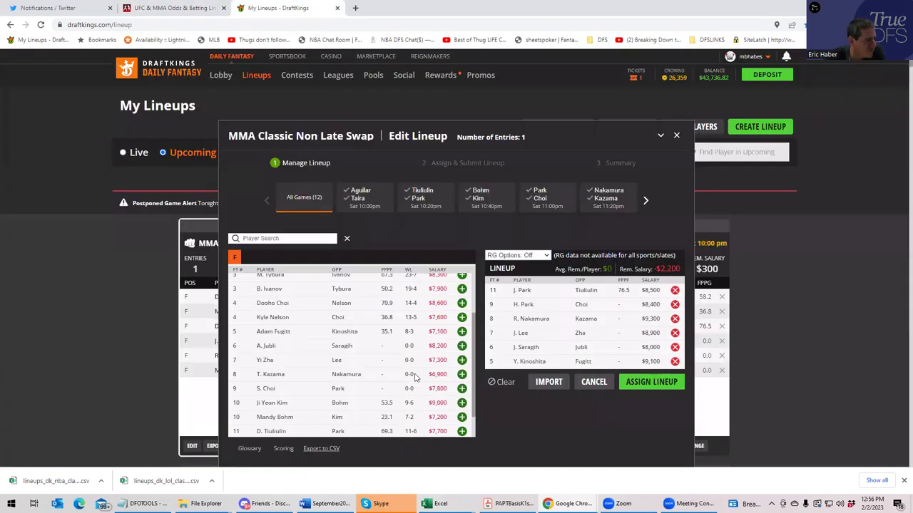
{"action": "left_click_drag", "start_coordinate": [474, 331], "coordinate": [481, 275]}
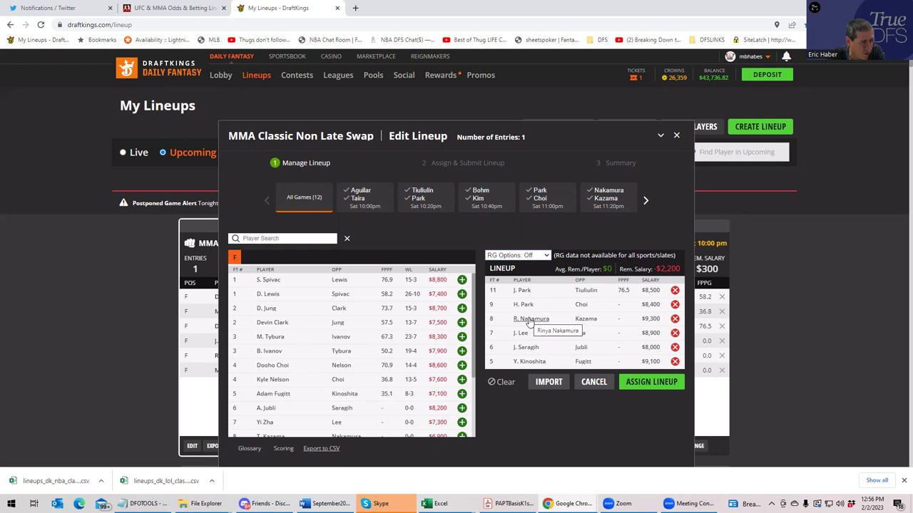
{"action": "left_click", "coordinate": [675, 306]}
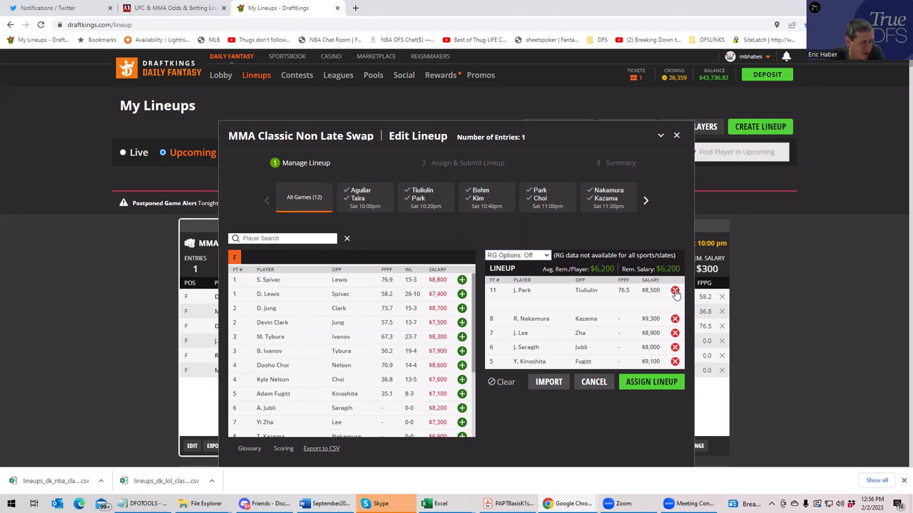
{"action": "left_click", "coordinate": [674, 333]}
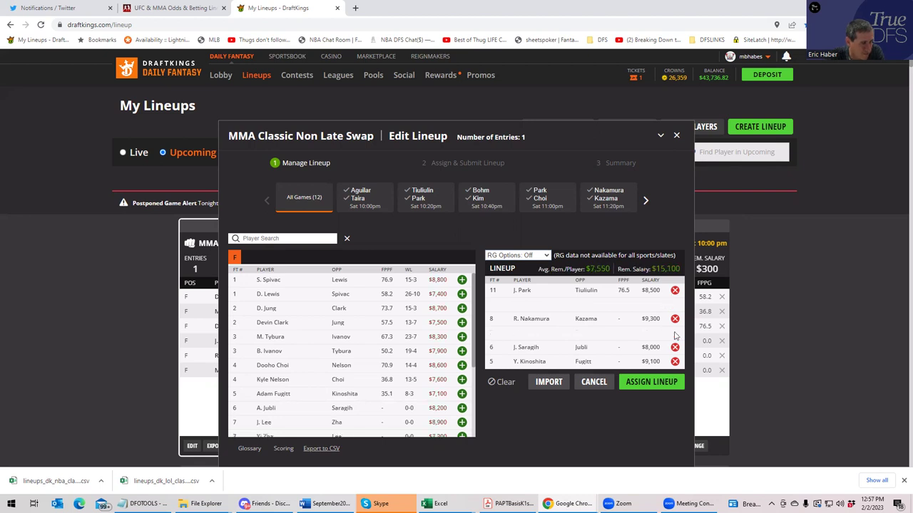
{"action": "left_click", "coordinate": [675, 361]}
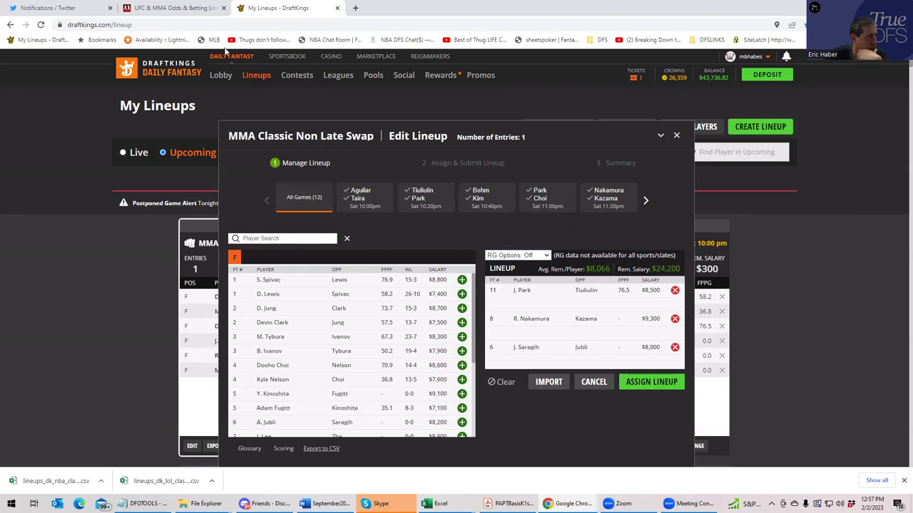
On BestFightOdds, expand the Ivanov–Tybura props and examine the round totals, decision, win-method and inside-distance odds.
{"action": "left_click", "coordinate": [171, 8]}
{"action": "scroll", "coordinate": [428, 198], "scroll_direction": "up", "scroll_amount": 2}
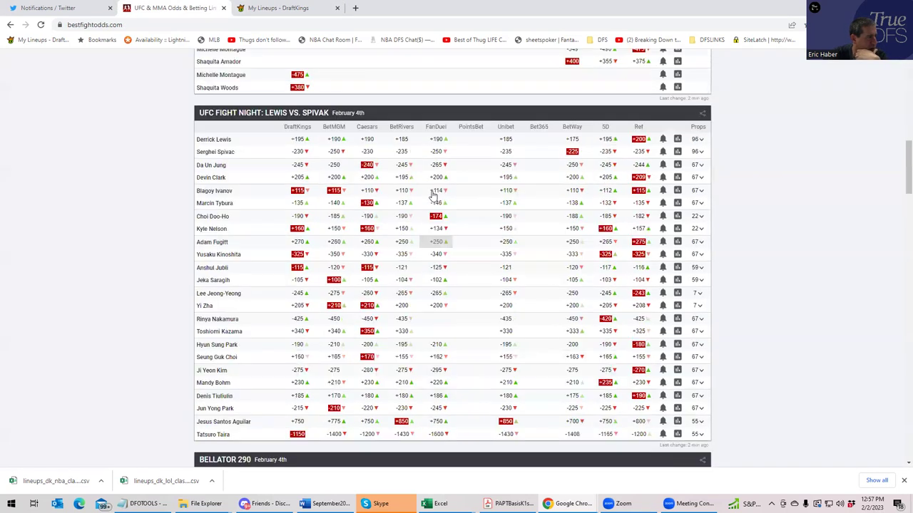
{"action": "scroll", "coordinate": [433, 197], "scroll_direction": "up", "scroll_amount": 1}
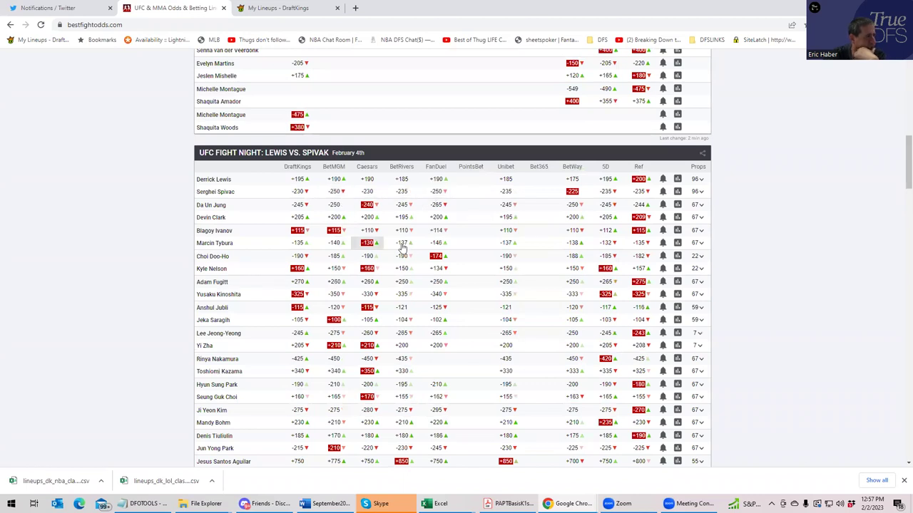
{"action": "left_click", "coordinate": [701, 243]}
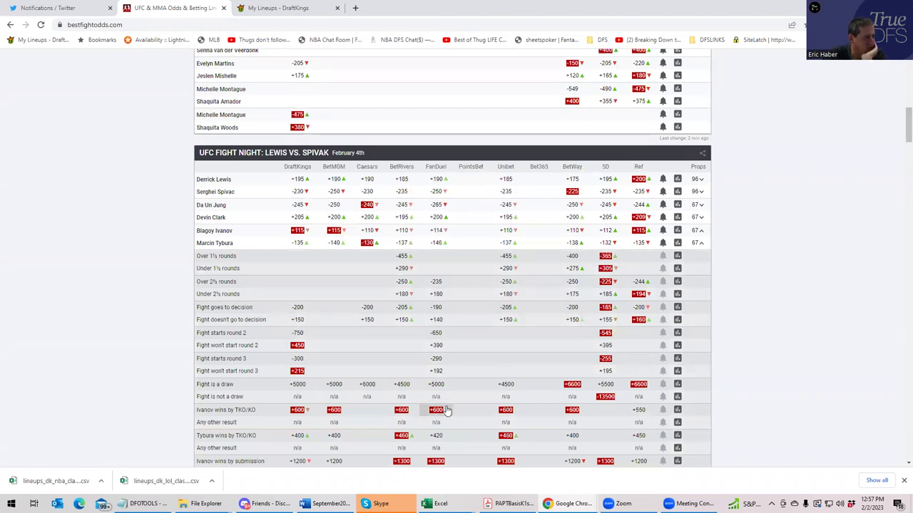
{"action": "scroll", "coordinate": [448, 410], "scroll_direction": "down", "scroll_amount": 1}
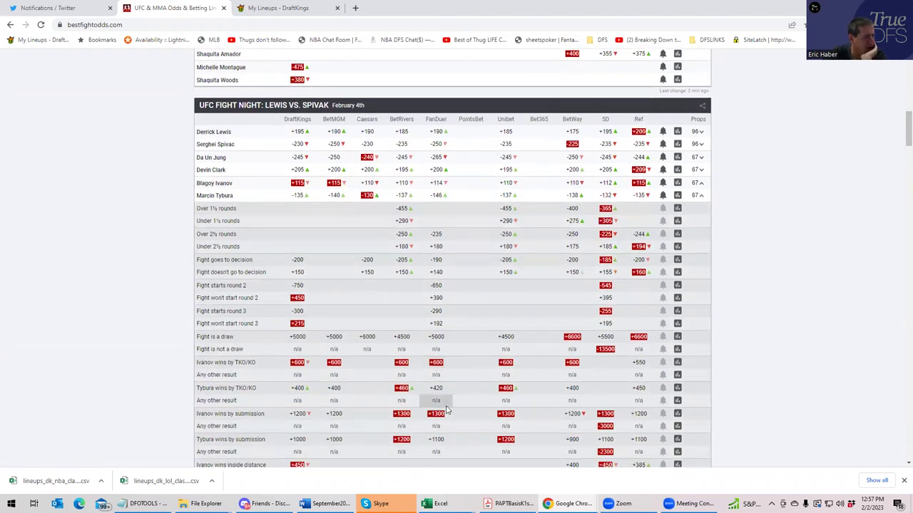
{"action": "scroll", "coordinate": [446, 410], "scroll_direction": "down", "scroll_amount": 1}
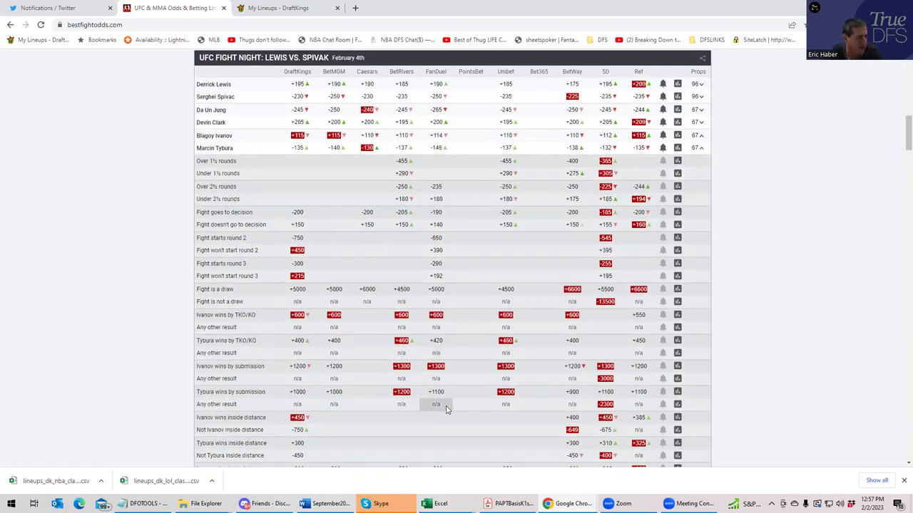
{"action": "scroll", "coordinate": [477, 443], "scroll_direction": "down", "scroll_amount": 1}
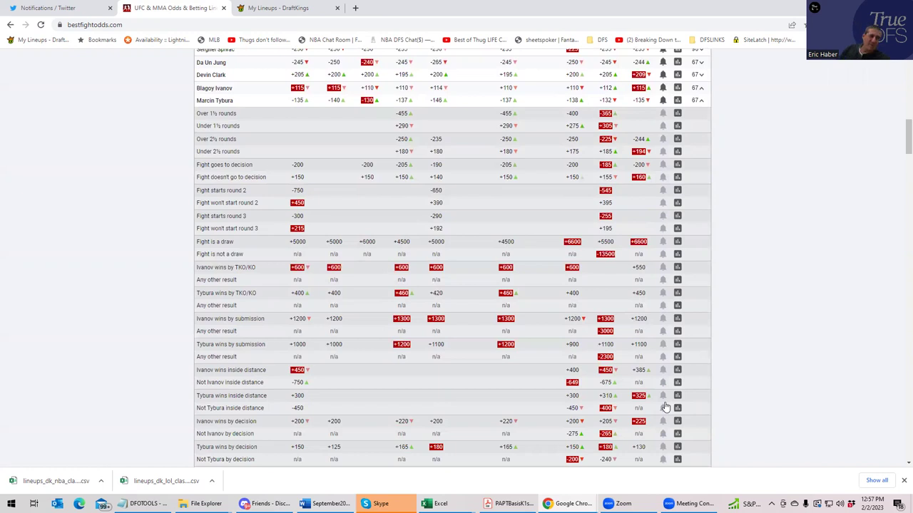
On DraftKings, open Marcin Tybura's fight log to examine his past results and fantasy points, and close it.
{"action": "left_click", "coordinate": [240, 9]}
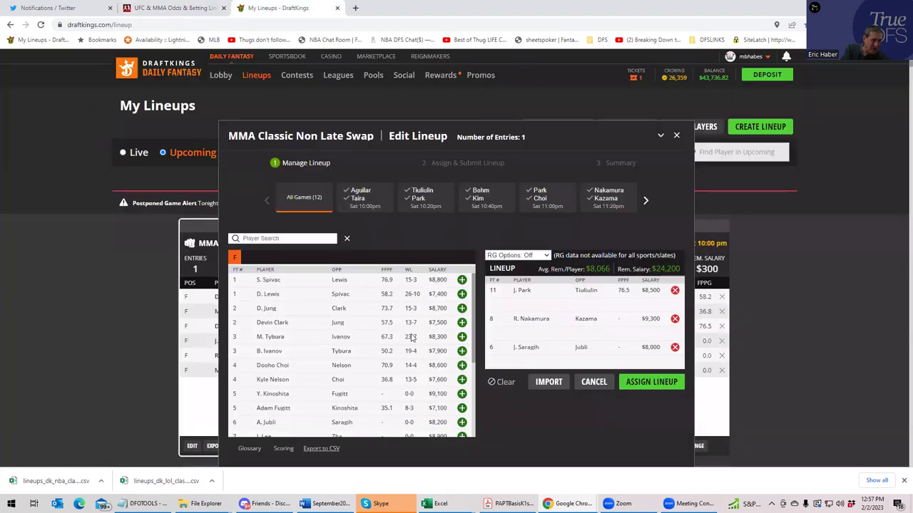
{"action": "left_click", "coordinate": [282, 337]}
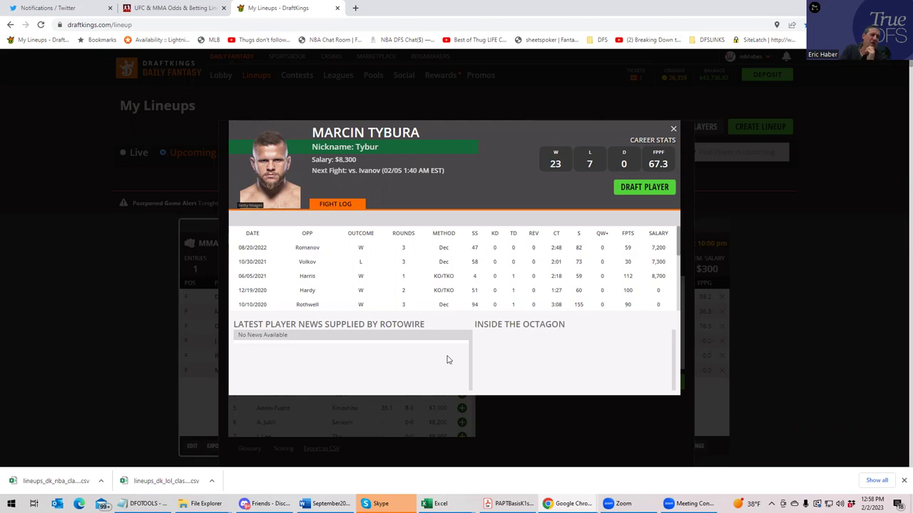
{"action": "left_click", "coordinate": [673, 131]}
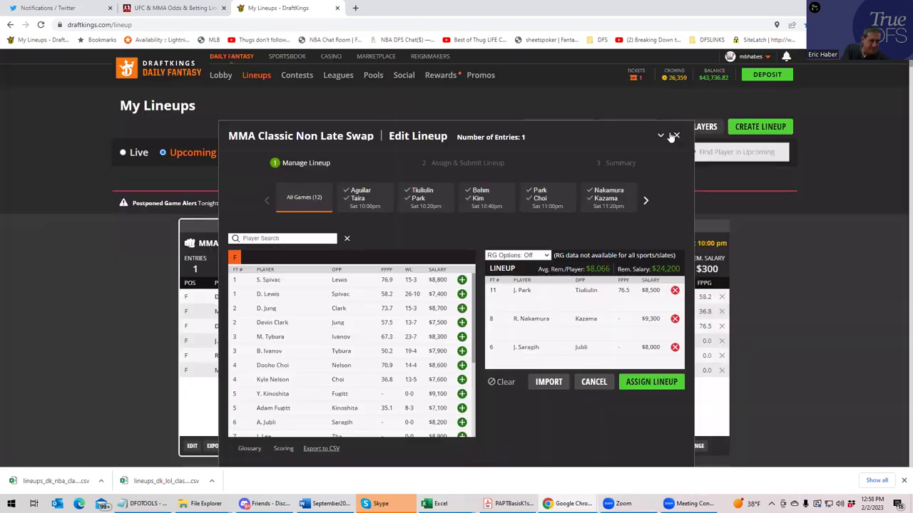
Collapse the Ivanov–Tybura props on BestFightOdds and review the moneyline odds across the Lewis vs. Spivak card.
{"action": "left_click", "coordinate": [164, 8]}
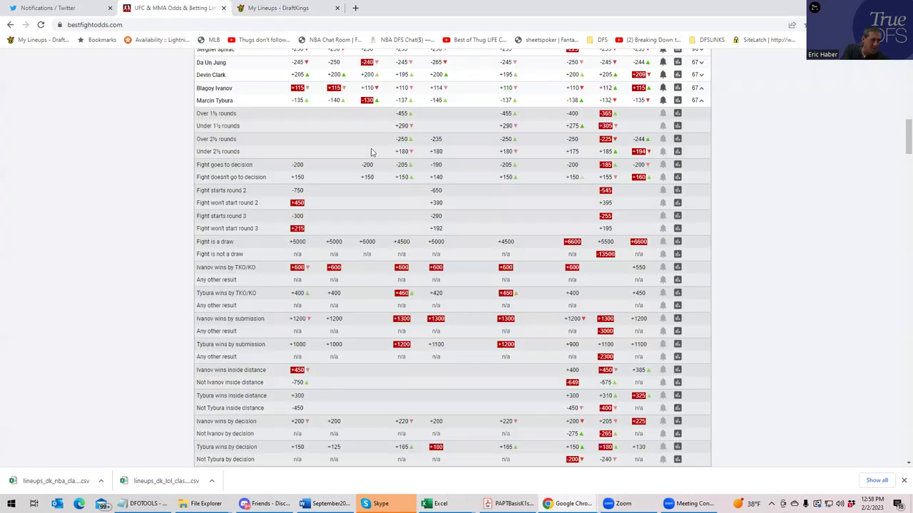
{"action": "left_click", "coordinate": [701, 100]}
{"action": "scroll", "coordinate": [542, 111], "scroll_direction": "up", "scroll_amount": 1}
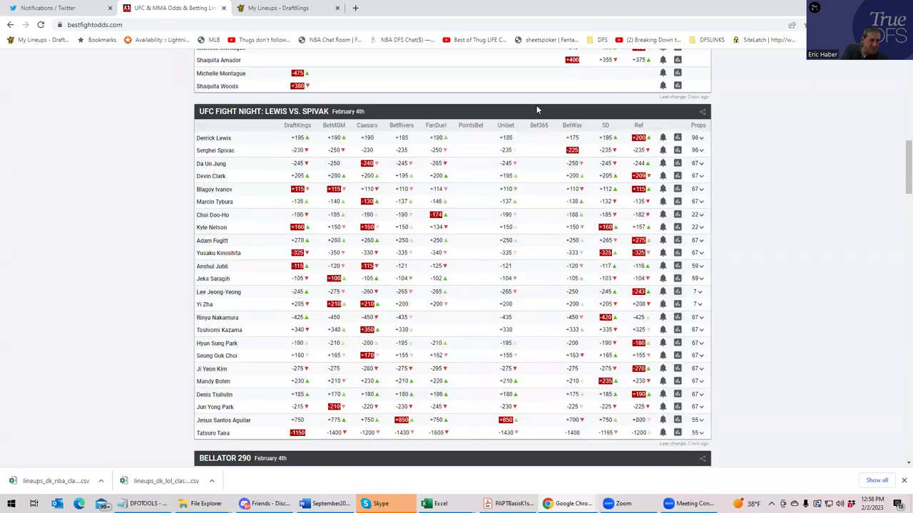
{"action": "scroll", "coordinate": [300, 221], "scroll_direction": "up", "scroll_amount": 1}
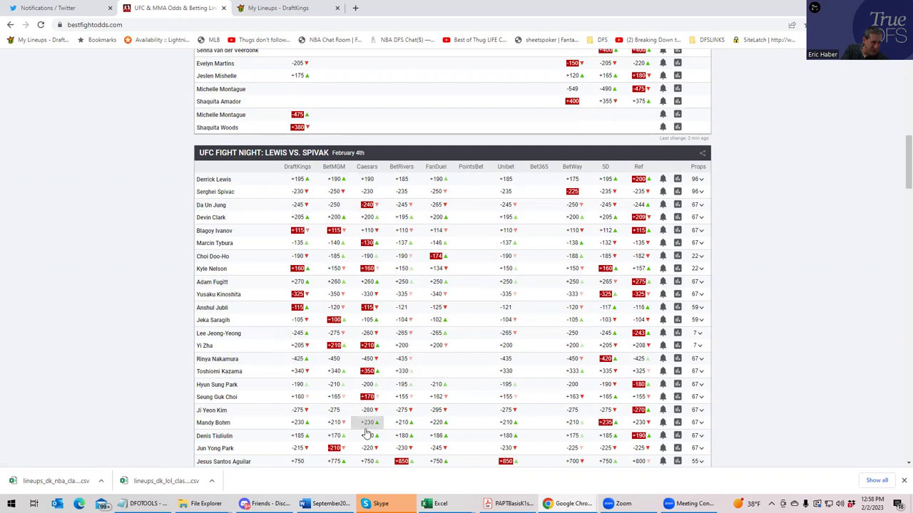
{"action": "scroll", "coordinate": [396, 437], "scroll_direction": "down", "scroll_amount": 1}
{"action": "scroll", "coordinate": [397, 437], "scroll_direction": "down", "scroll_amount": 1}
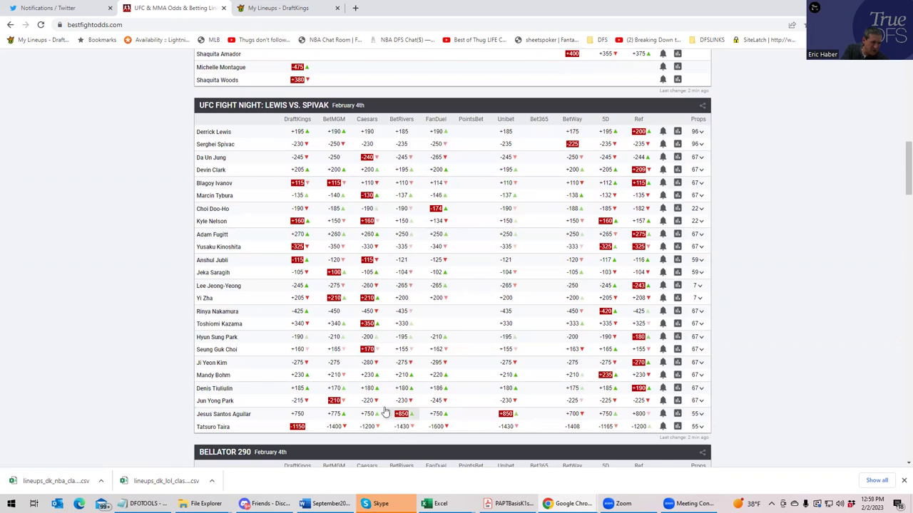
{"action": "scroll", "coordinate": [171, 205], "scroll_direction": "up", "scroll_amount": 2}
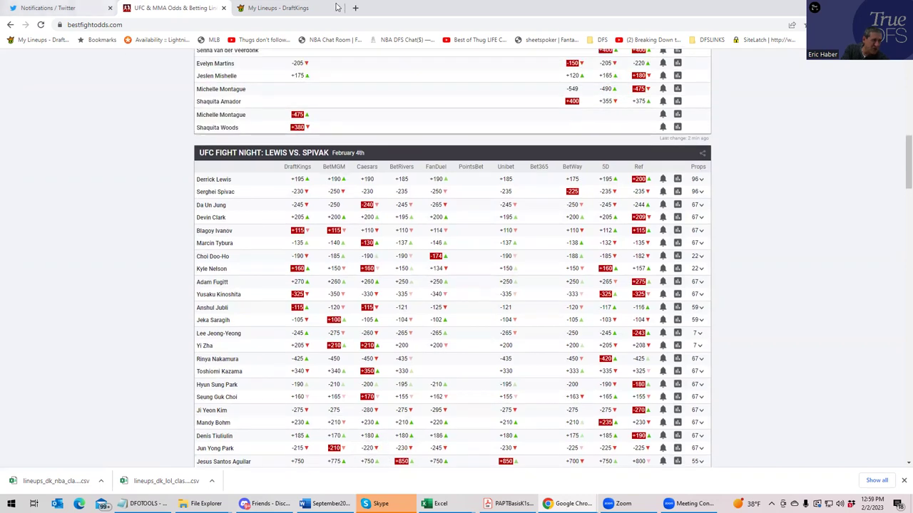
Check Jung's and Clark's DraftKings salaries, examine their fight's round-total and win-method props on BestFightOdds, and collapse the props.
{"action": "left_click", "coordinate": [292, 8]}
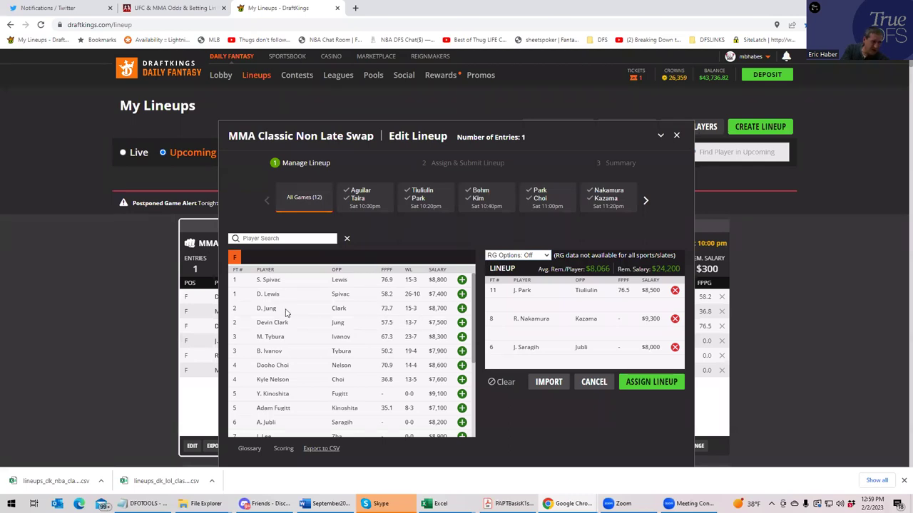
{"action": "left_click", "coordinate": [169, 8]}
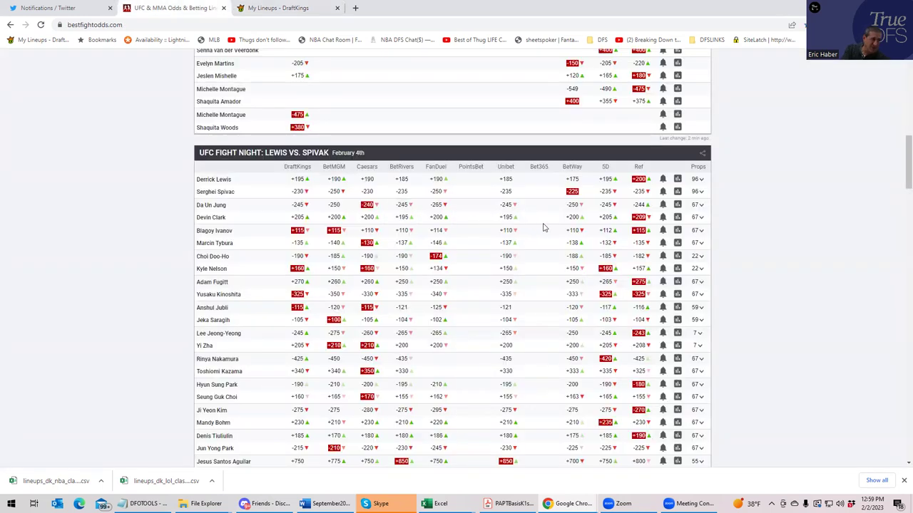
{"action": "left_click", "coordinate": [701, 218]}
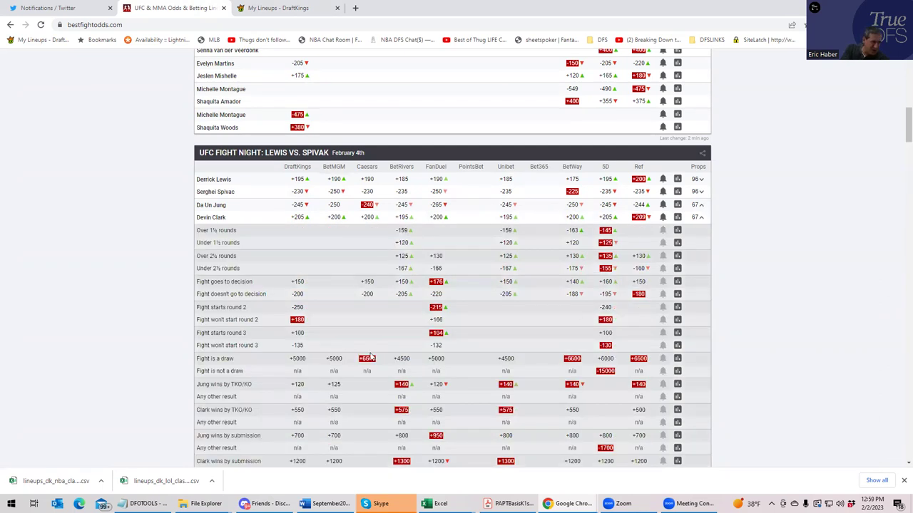
{"action": "scroll", "coordinate": [314, 380], "scroll_direction": "down", "scroll_amount": 1}
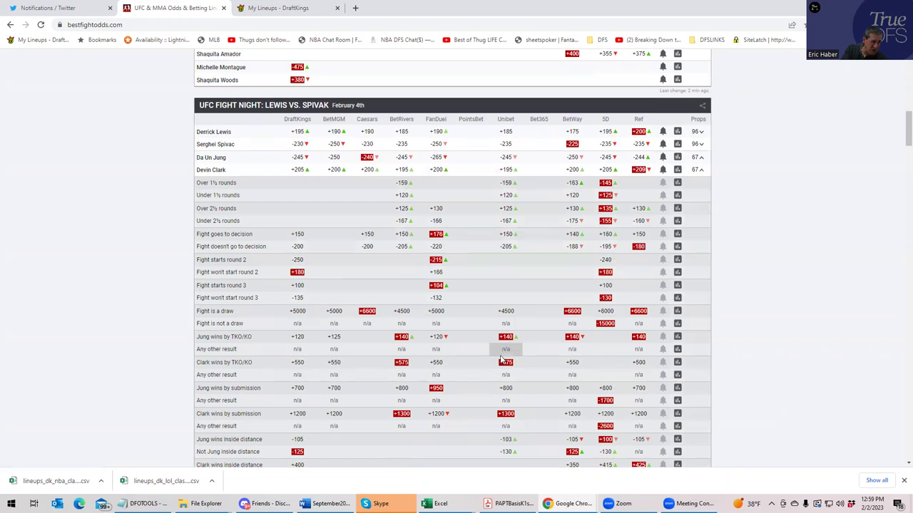
{"action": "scroll", "coordinate": [502, 361], "scroll_direction": "down", "scroll_amount": 2}
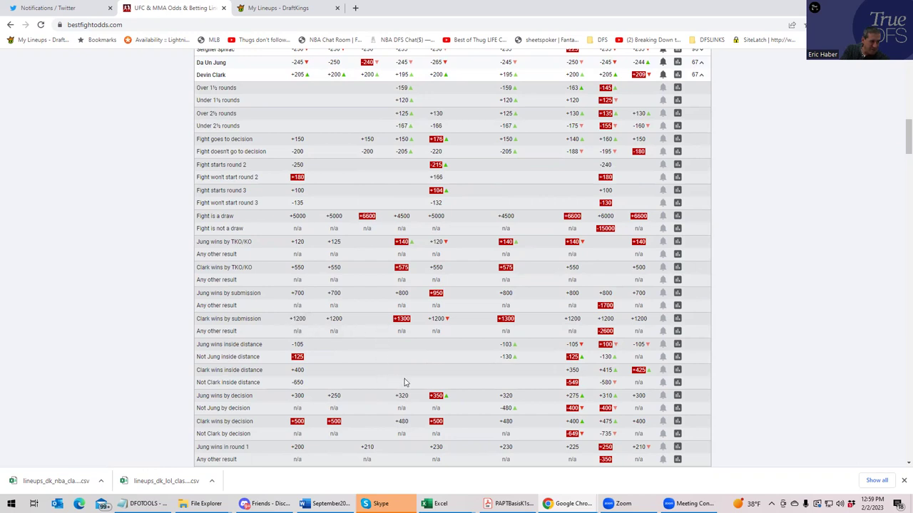
{"action": "left_click", "coordinate": [700, 77]}
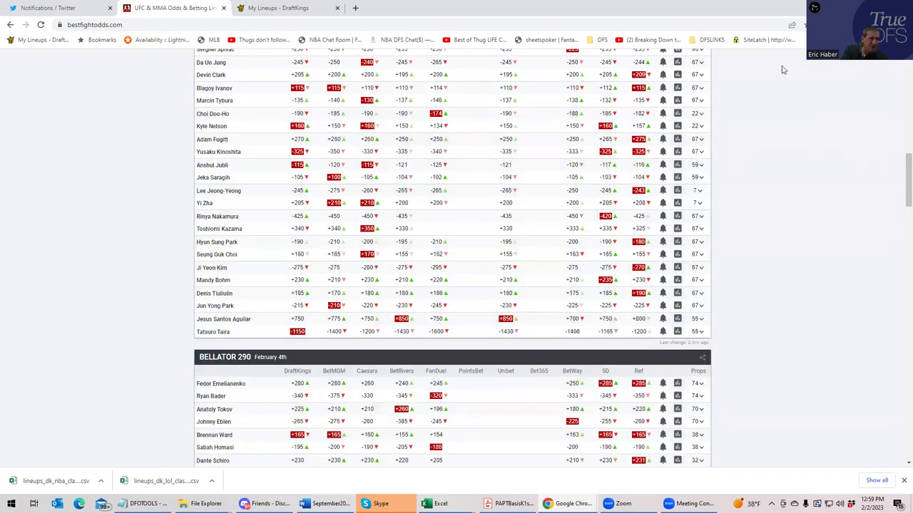
Switch to the DraftKings lineup editor and add D. Jung to the MMA Classic lineup.
{"action": "left_click", "coordinate": [281, 8]}
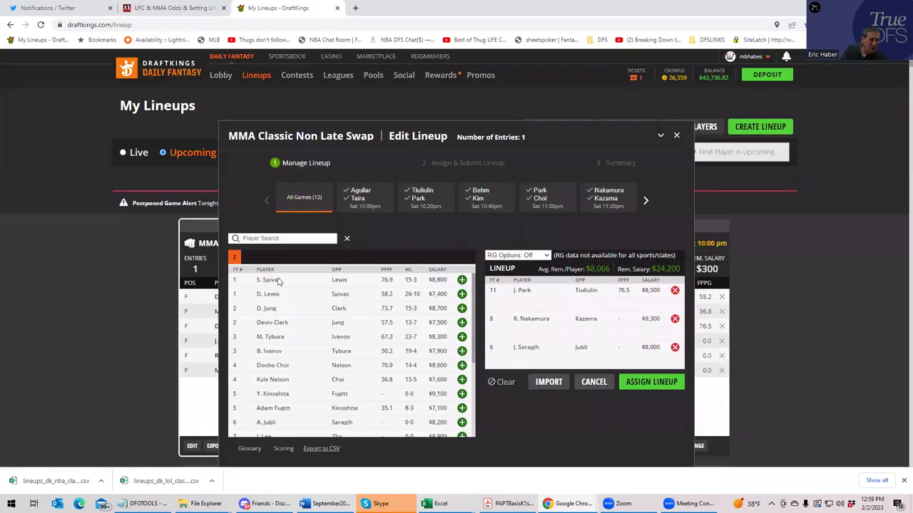
{"action": "left_click", "coordinate": [461, 308]}
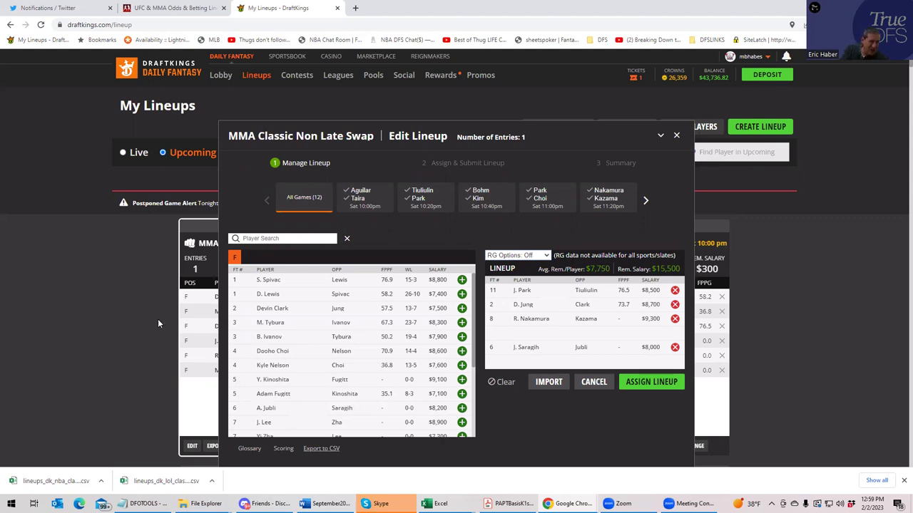
Search the player pool for T. Taira and add him to the MMA Classic lineup.
{"action": "left_click", "coordinate": [252, 239]}
{"action": "type", "text": "Ti"}
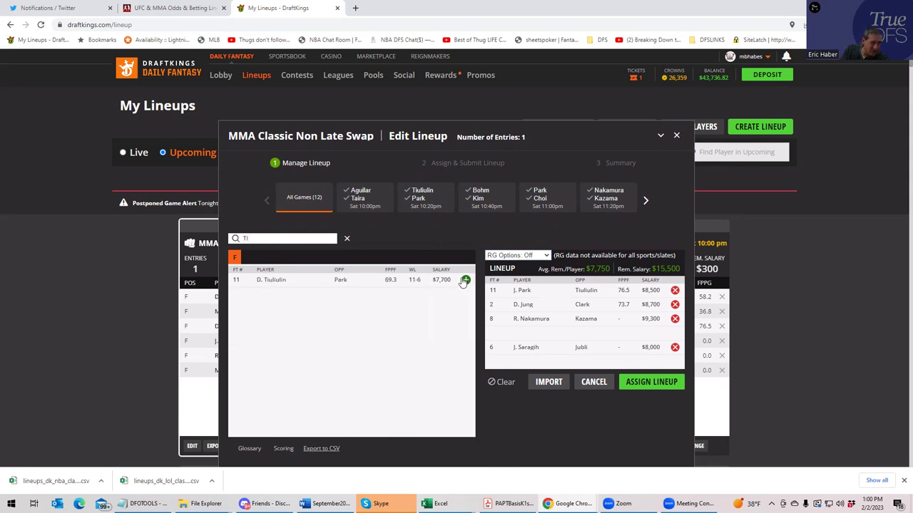
{"action": "type", "text": "a"}
{"action": "left_click_drag", "start_coordinate": [260, 238], "coordinate": [222, 240]}
{"action": "type", "text": "T"}
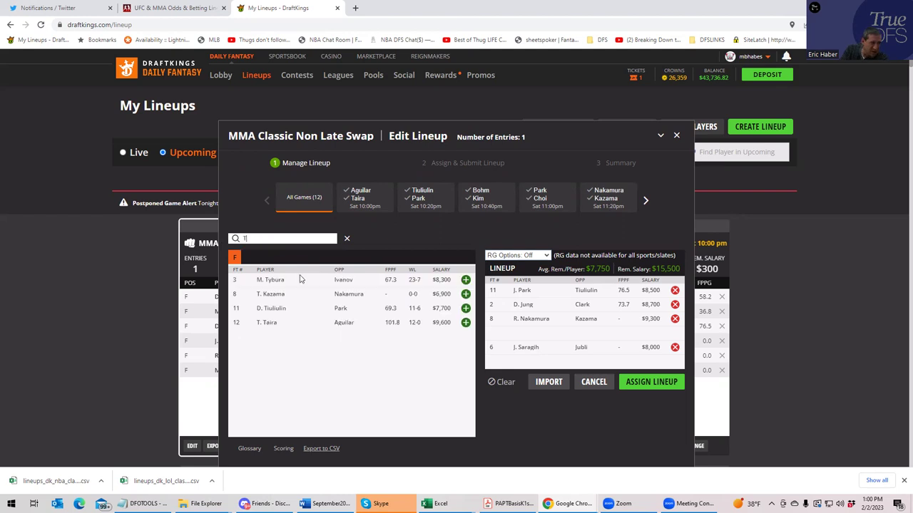
{"action": "left_click", "coordinate": [465, 323]}
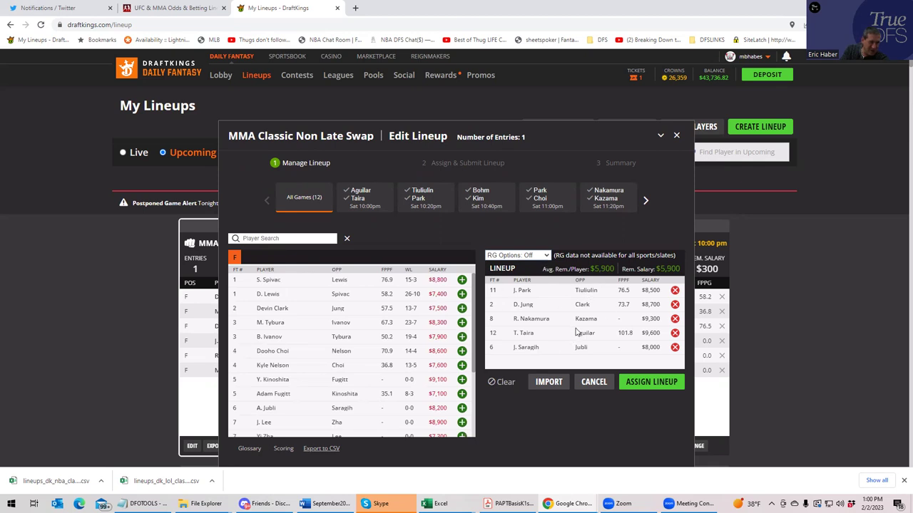
Compare the Lewis vs. Spivak card's moneyline odds on BestFightOdds with the DraftKings salaries, and expand the Lewis–Spivac props to review them.
{"action": "left_click", "coordinate": [191, 10]}
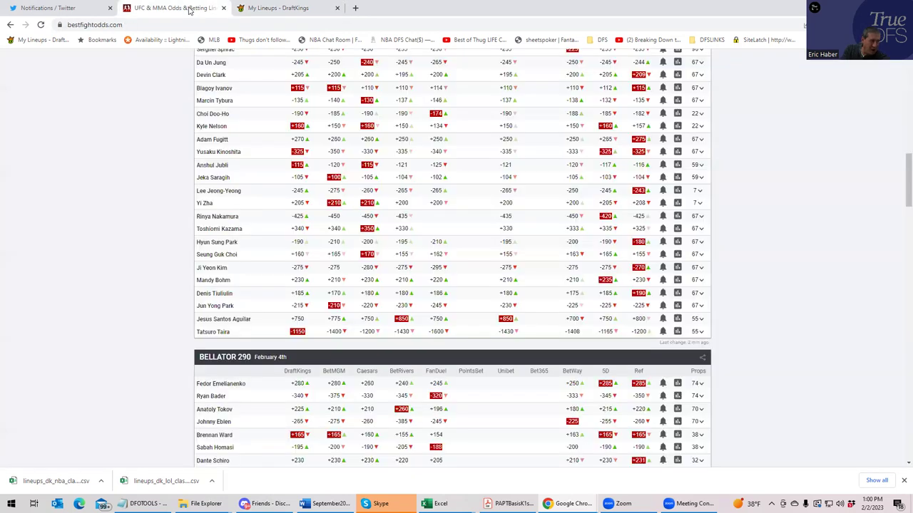
{"action": "scroll", "coordinate": [345, 128], "scroll_direction": "up", "scroll_amount": 2}
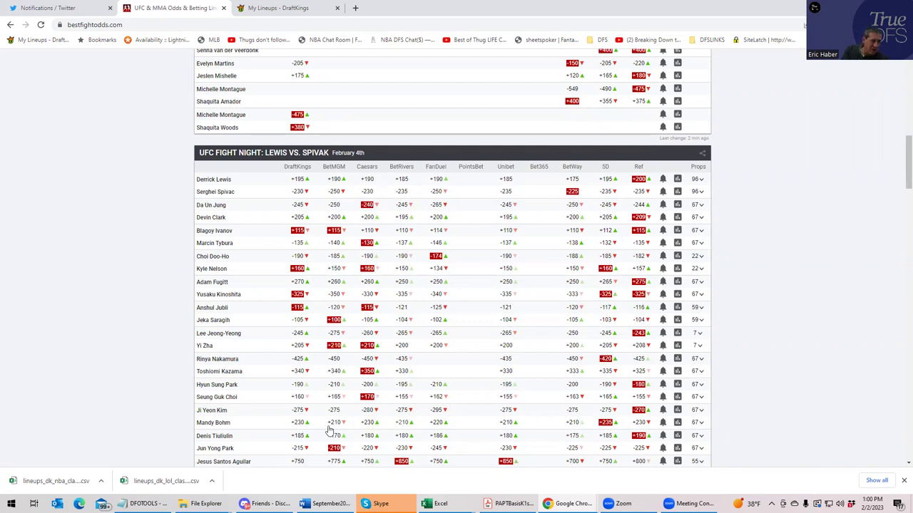
{"action": "left_click", "coordinate": [302, 10]}
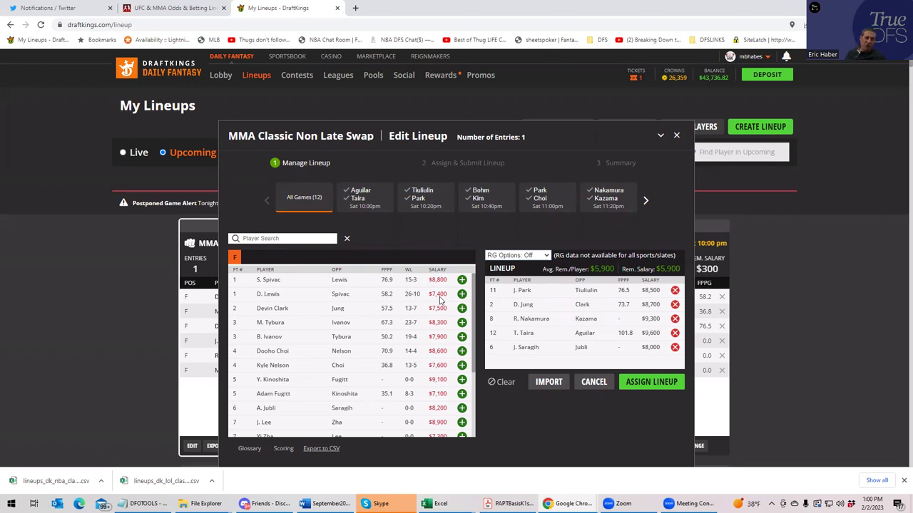
{"action": "left_click", "coordinate": [153, 9]}
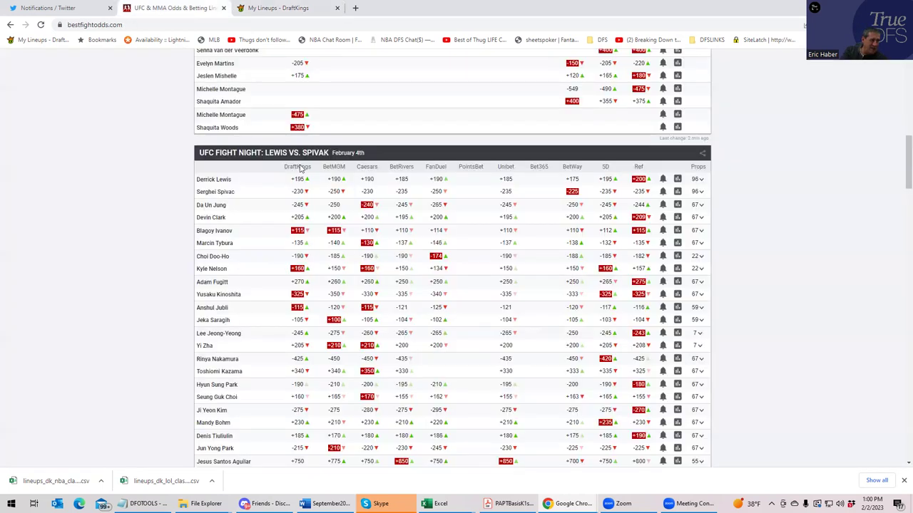
{"action": "left_click", "coordinate": [703, 182]}
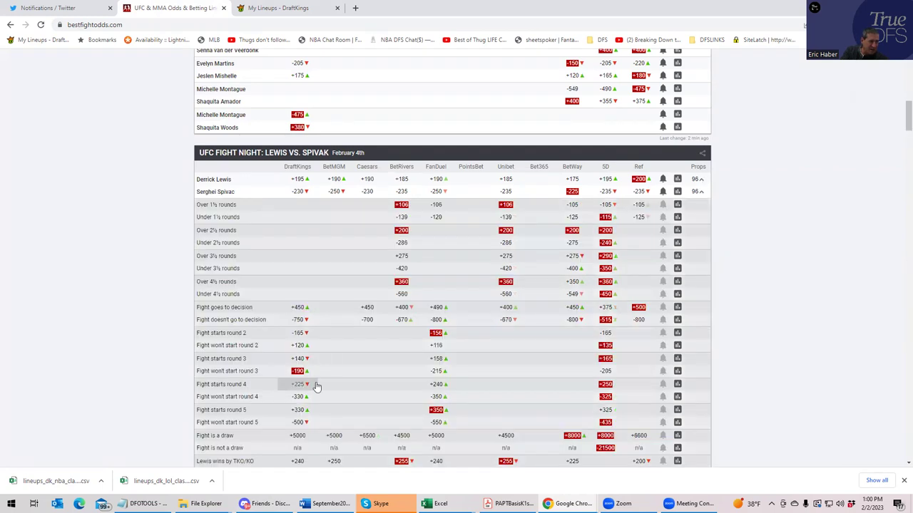
{"action": "scroll", "coordinate": [319, 390], "scroll_direction": "down", "scroll_amount": 3}
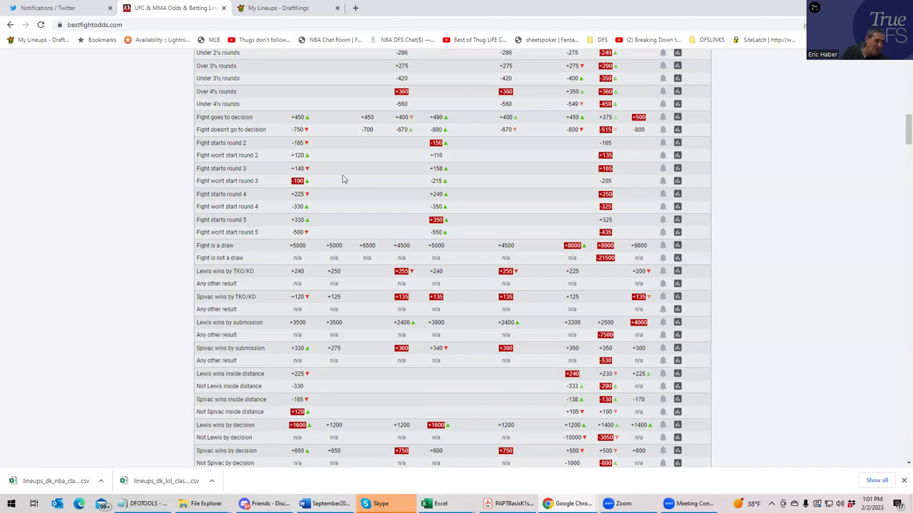
Open Serghei Spivac's fight log on DraftKings to examine his past results, and review the Lewis–Spivac round and win-method props on BestFightOdds.
{"action": "left_click", "coordinate": [293, 12]}
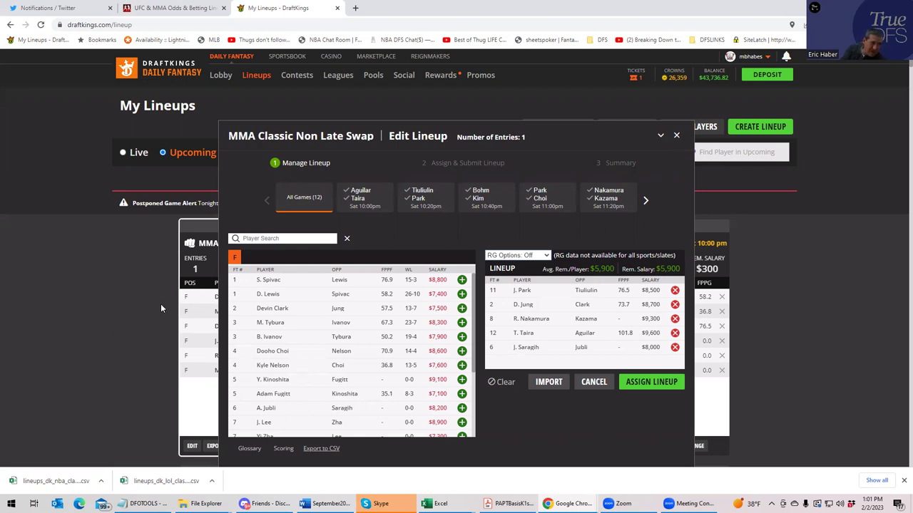
{"action": "left_click", "coordinate": [278, 281]}
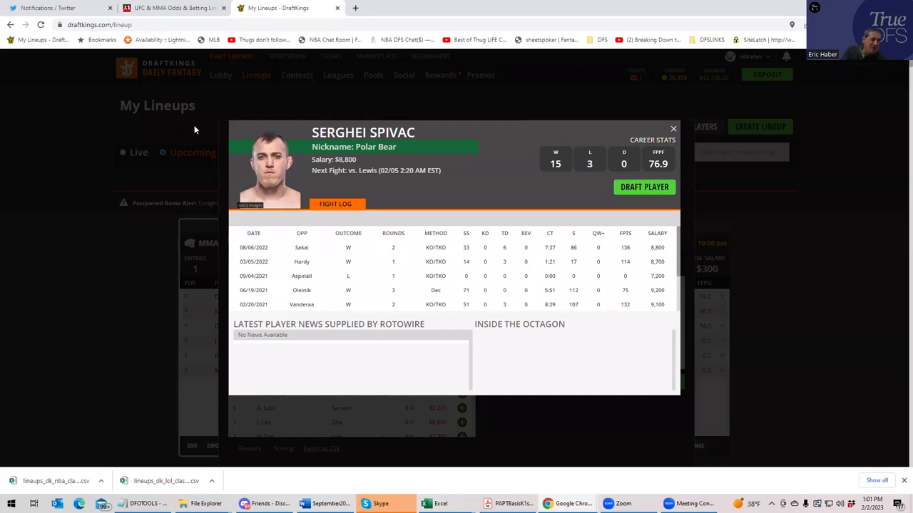
{"action": "left_click", "coordinate": [148, 13]}
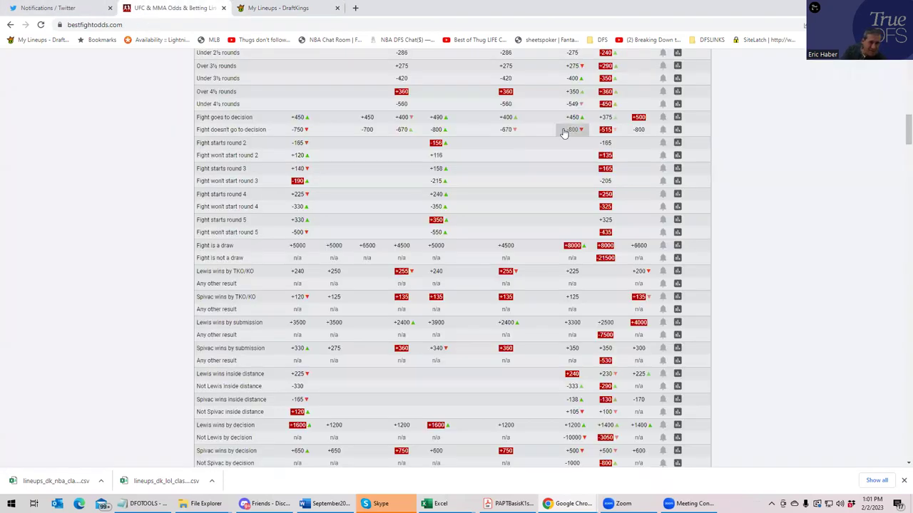
{"action": "scroll", "coordinate": [709, 204], "scroll_direction": "up", "scroll_amount": 5}
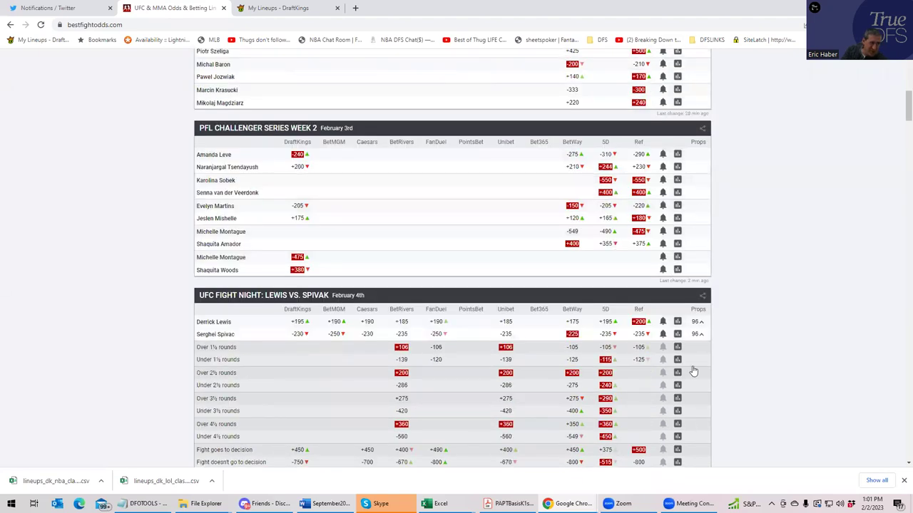
{"action": "scroll", "coordinate": [383, 399], "scroll_direction": "down", "scroll_amount": 2}
{"action": "scroll", "coordinate": [383, 399], "scroll_direction": "down", "scroll_amount": 2}
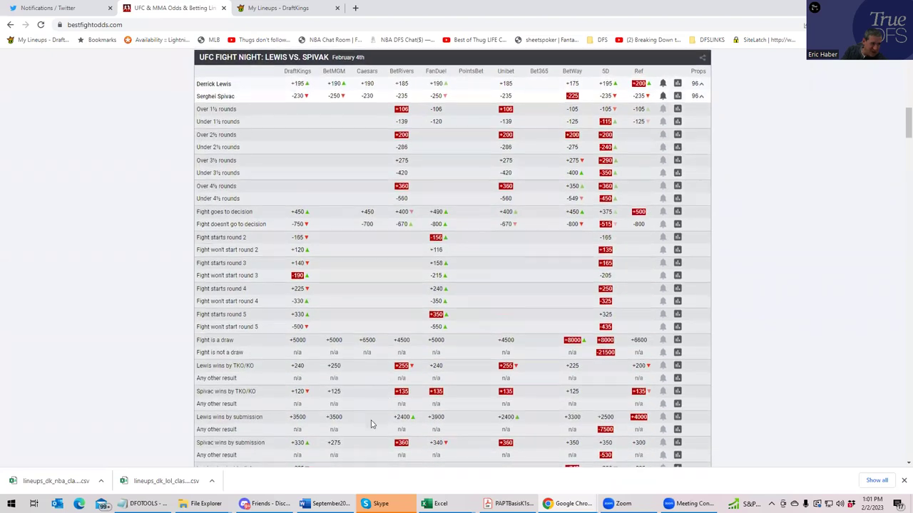
{"action": "scroll", "coordinate": [371, 425], "scroll_direction": "down", "scroll_amount": 2}
{"action": "scroll", "coordinate": [370, 426], "scroll_direction": "down", "scroll_amount": 1}
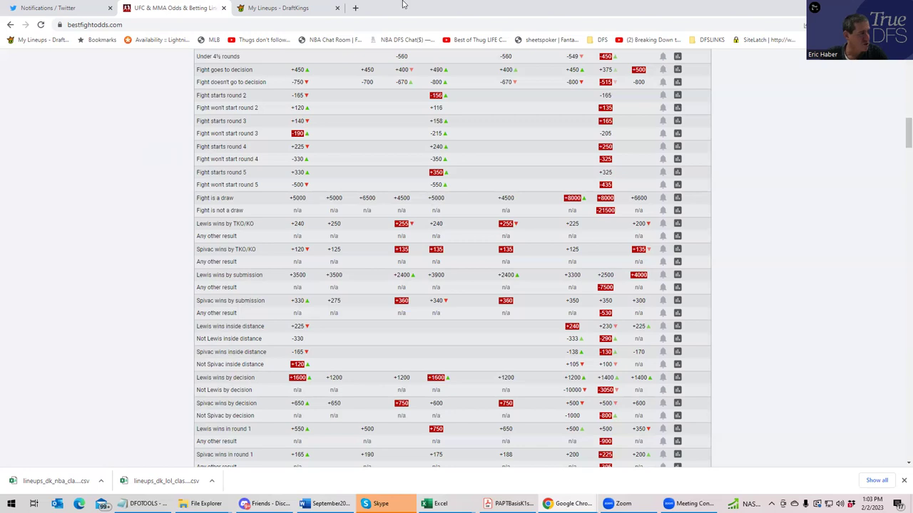
On DraftKings, close Spivac's fight log, search the player pool for D. Lewis and add him to the lineup.
{"action": "left_click", "coordinate": [280, 9]}
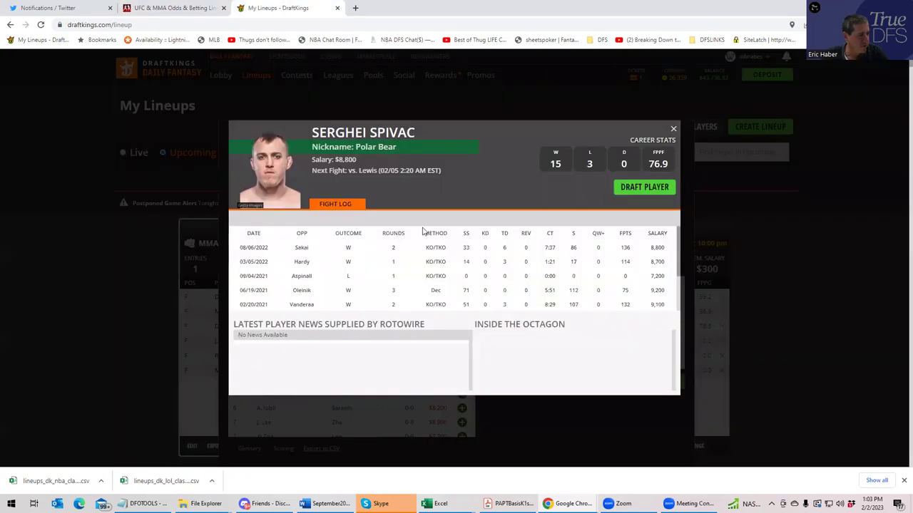
{"action": "left_click", "coordinate": [673, 128]}
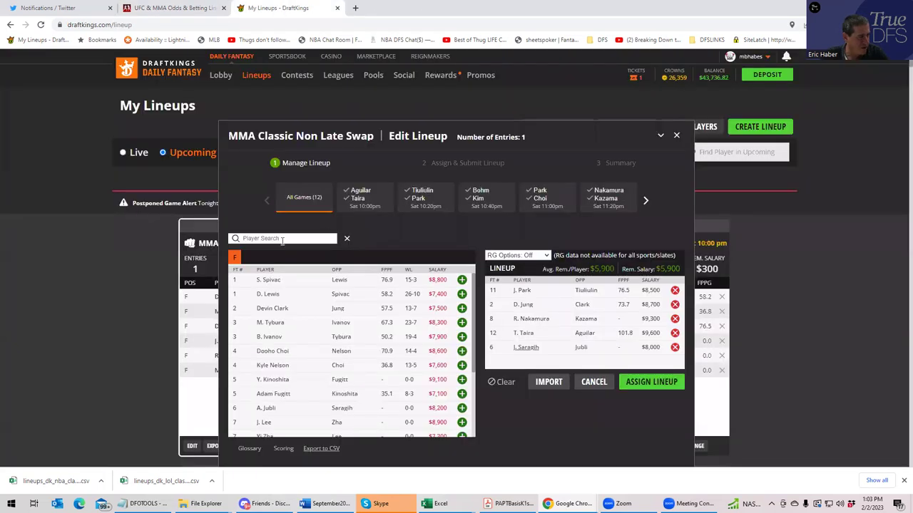
{"action": "type", "text": "lews"}
{"action": "key", "text": "BackSpace"}
{"action": "left_click", "coordinate": [464, 280]}
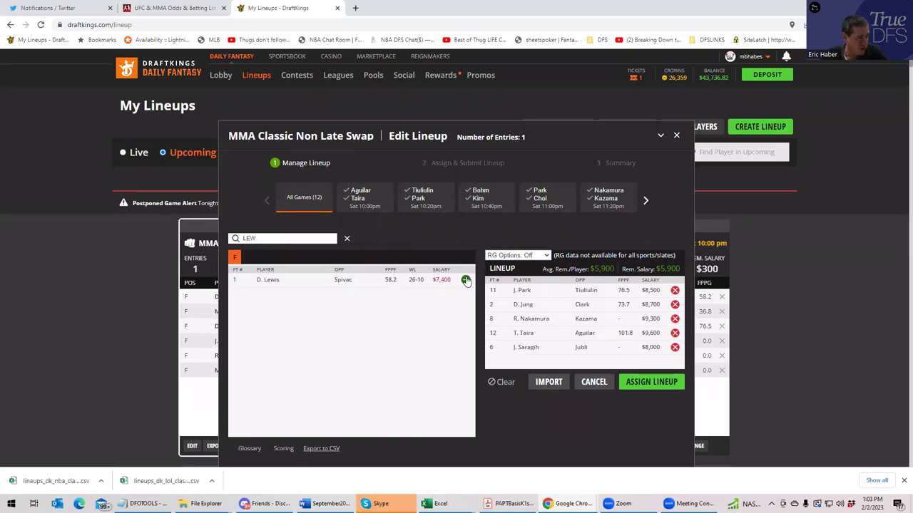
Replace T. Taira with D. Tiuliulin in the lineup.
{"action": "left_click", "coordinate": [674, 333]}
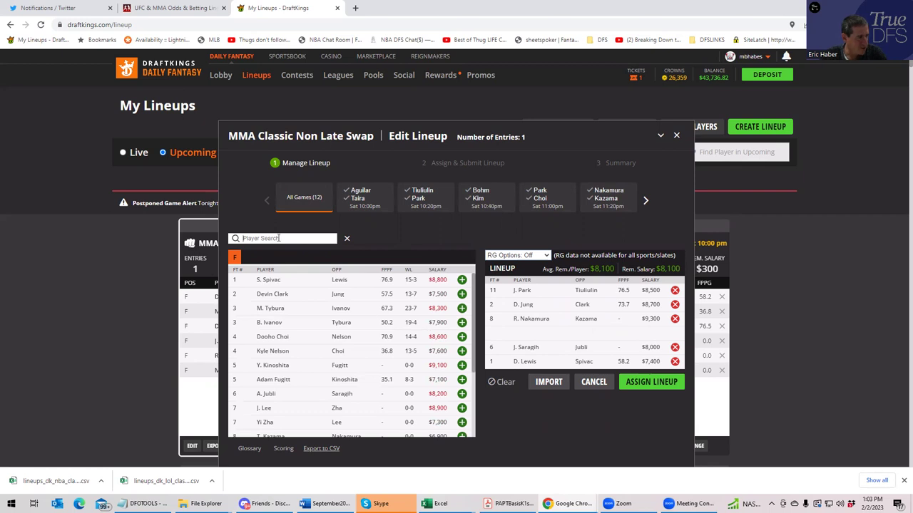
{"action": "type", "text": "Ti"}
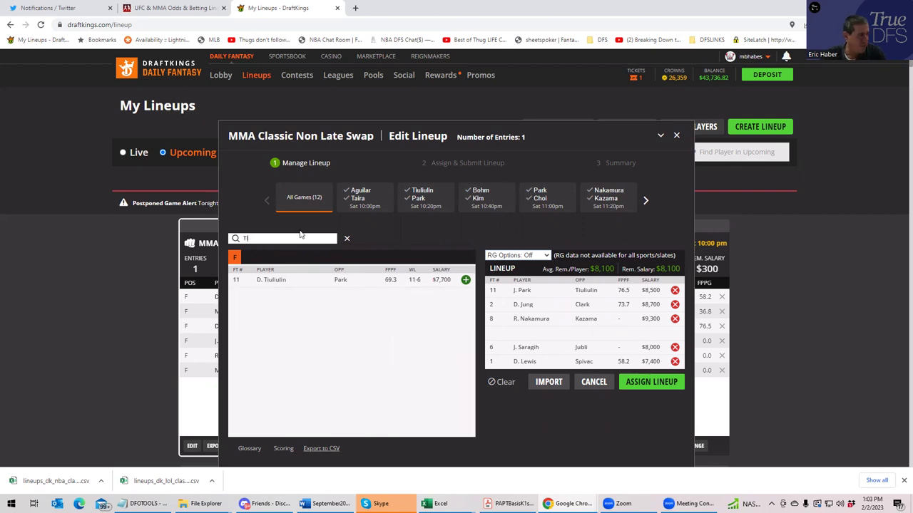
{"action": "left_click", "coordinate": [464, 280]}
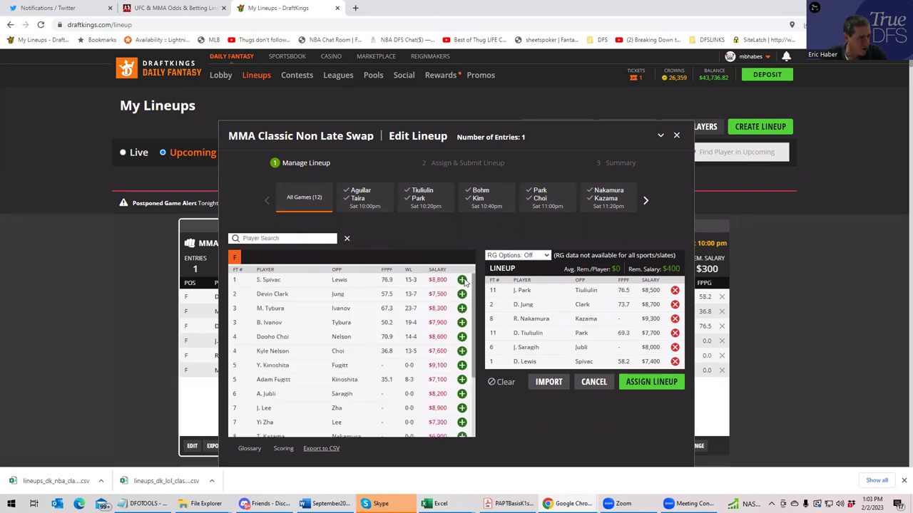